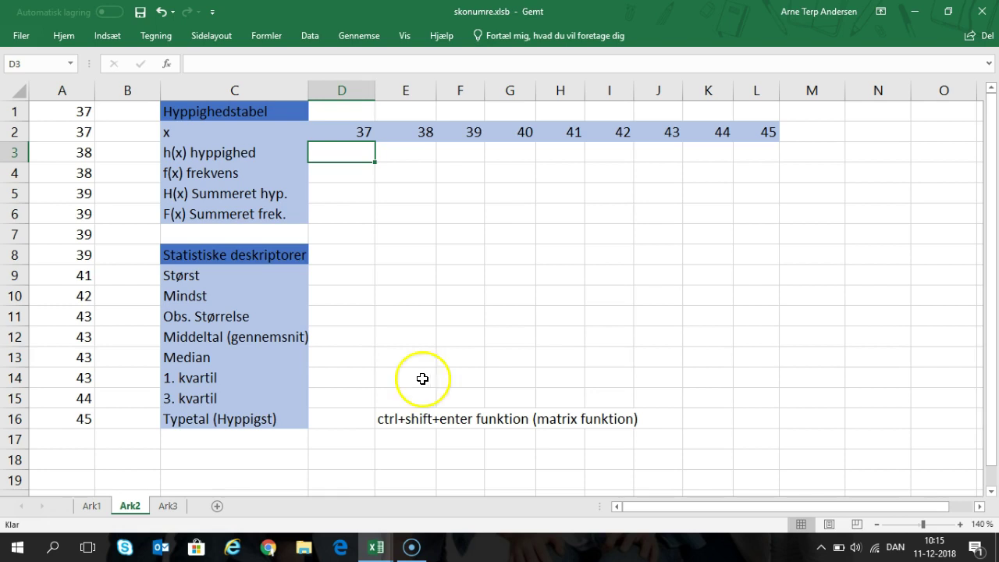
Calculate the largest observation (Størst) in D9 with the formula =MAKS(A1:A16)
click(80, 109)
drag(87, 176, 84, 419)
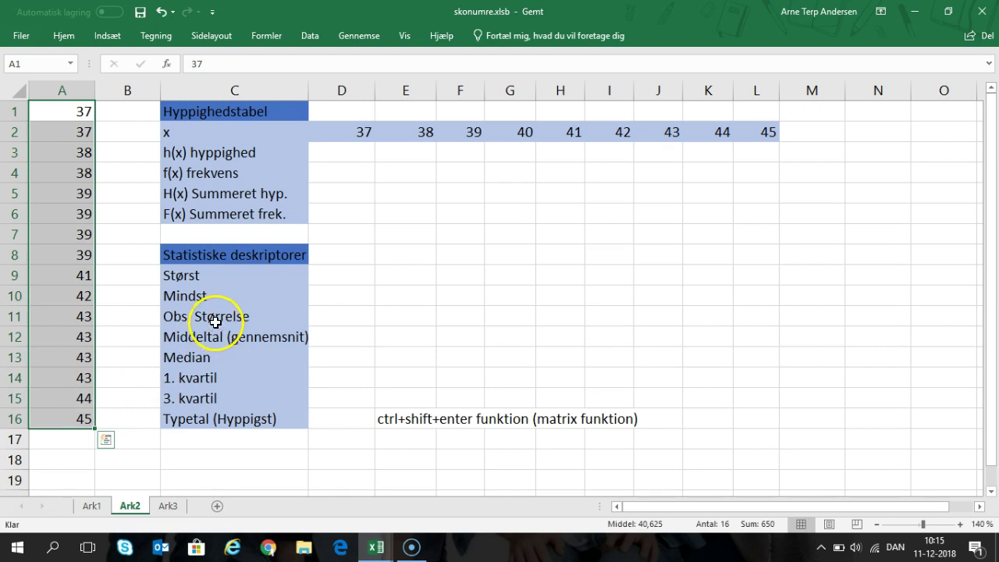
click(341, 274)
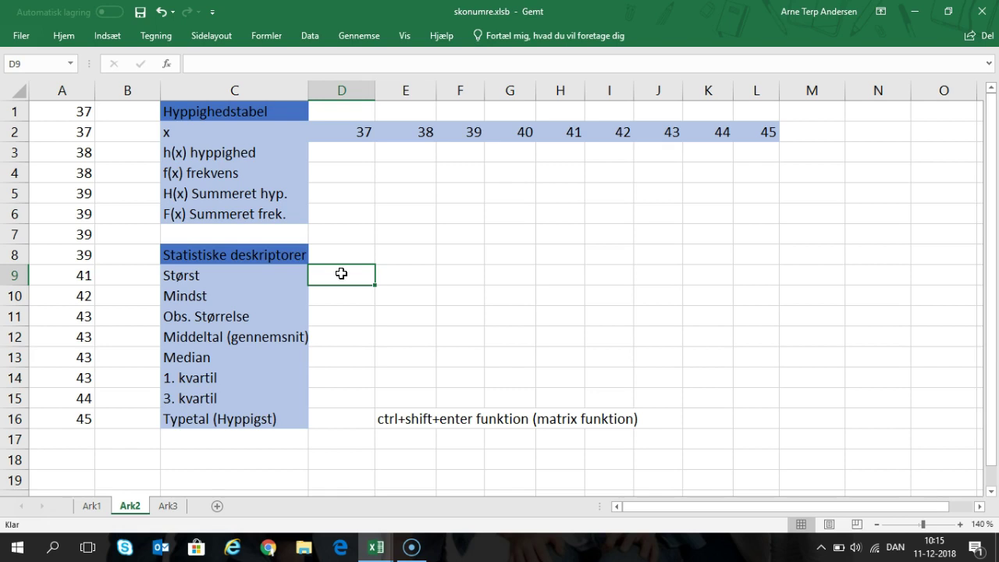
text(=ma)
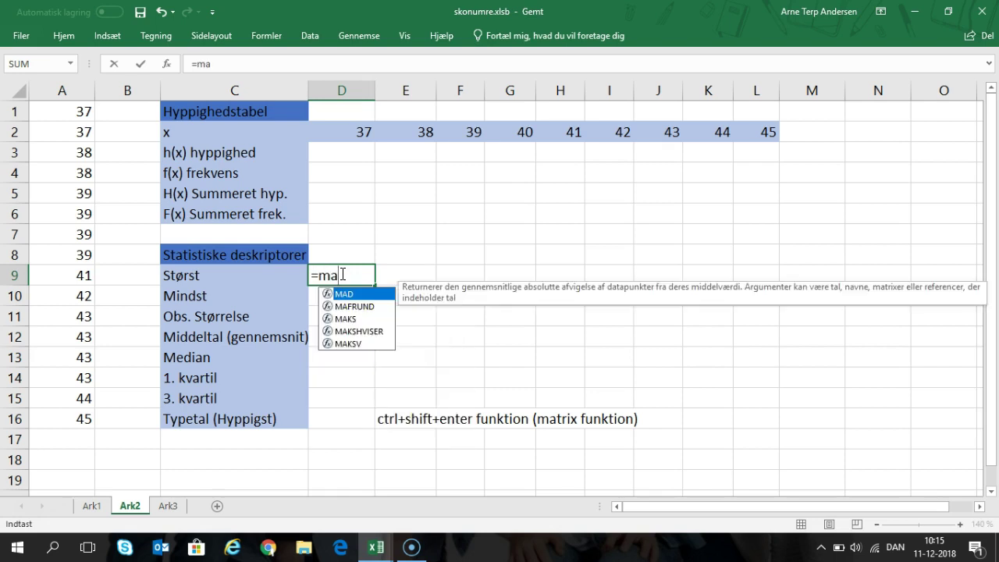
text(ks)
click(340, 295)
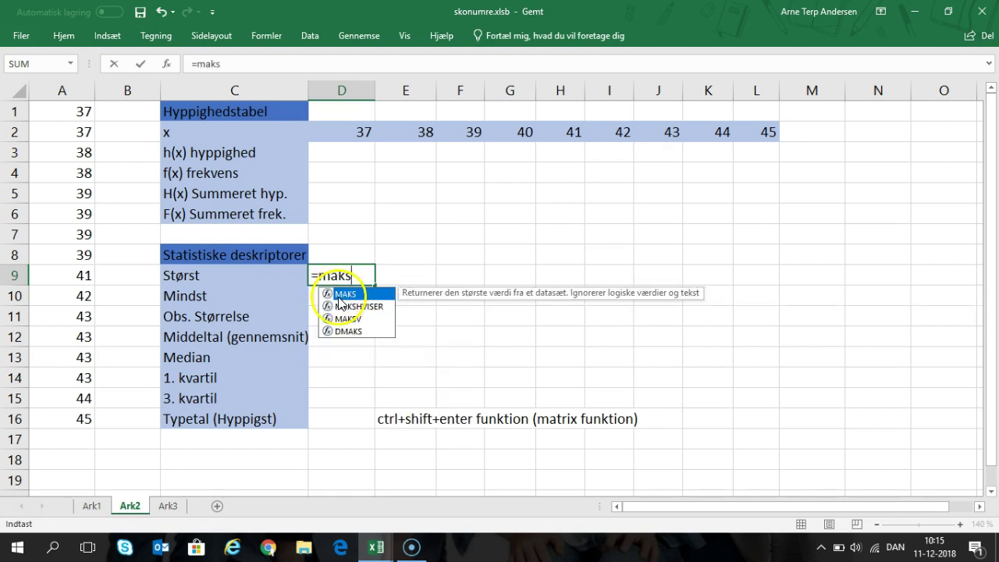
double_click(341, 295)
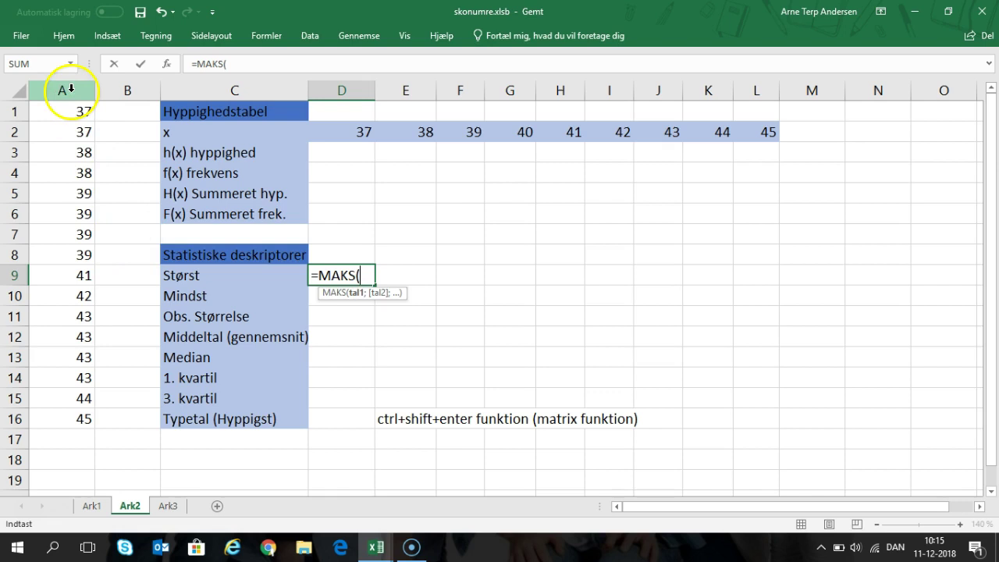
drag(70, 104, 69, 414)
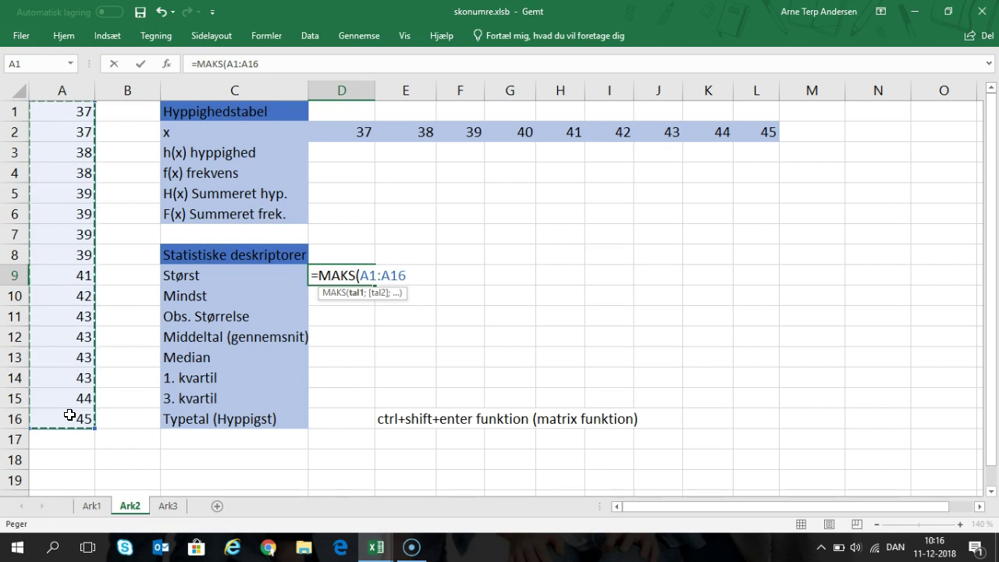
key(Return)
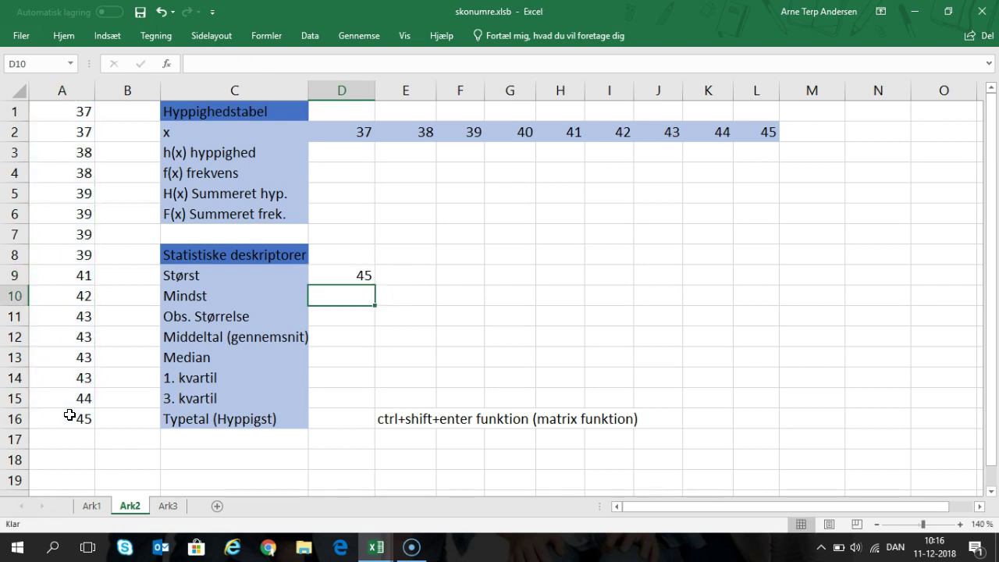
Calculate the smallest observation (Mindst) in D10 with the MIN function over A1:A16
text(=)
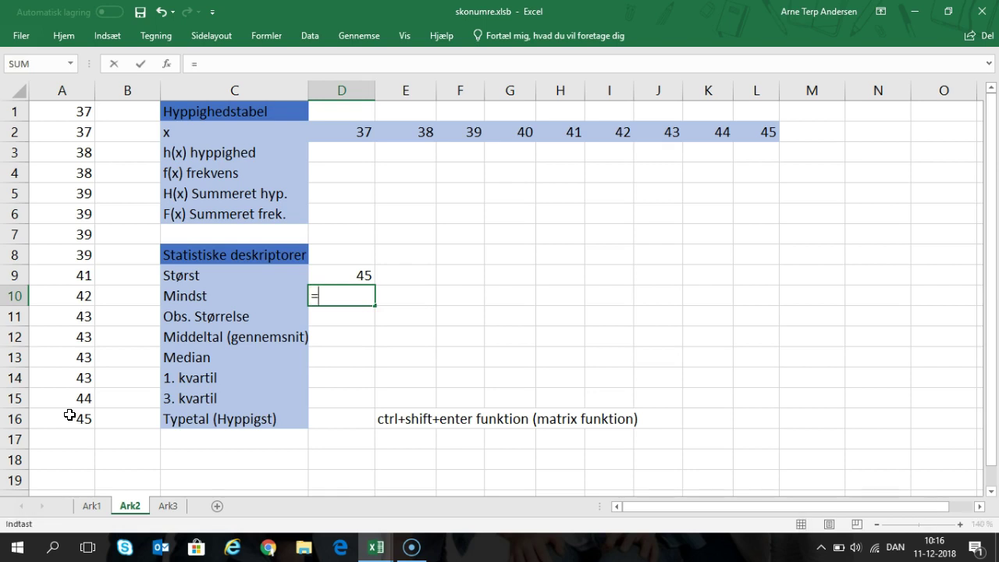
text(min)
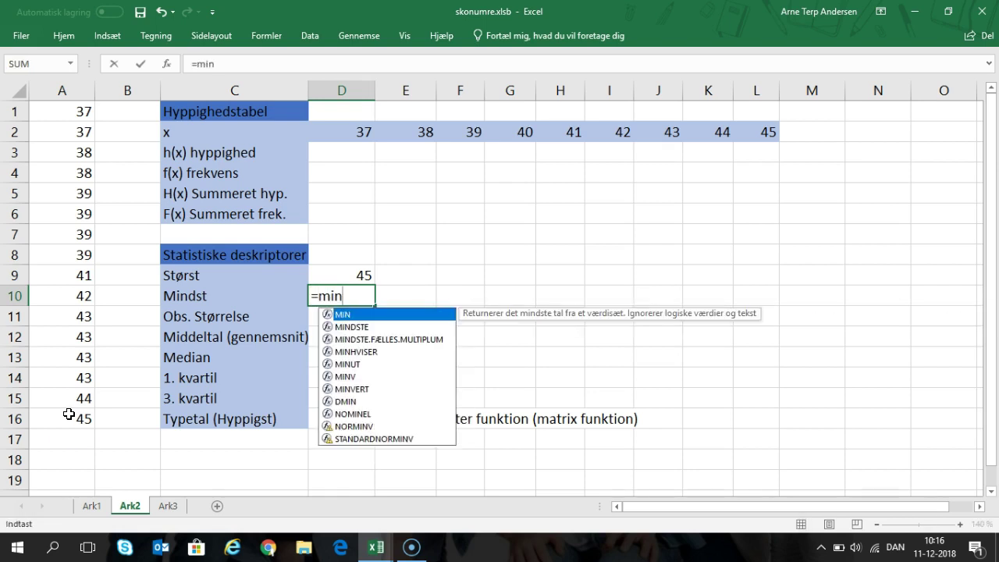
double_click(373, 315)
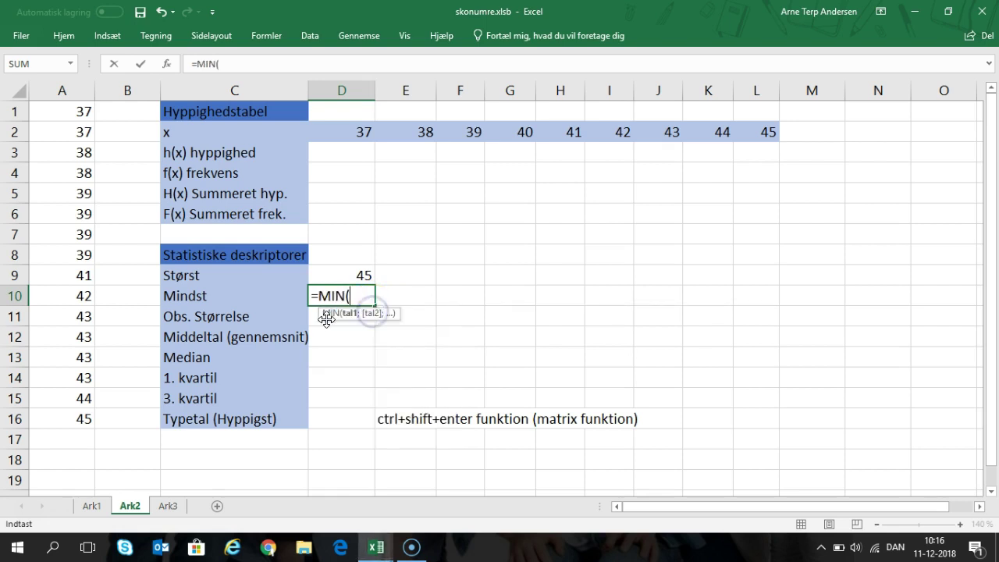
drag(71, 414, 49, 89)
key(Return)
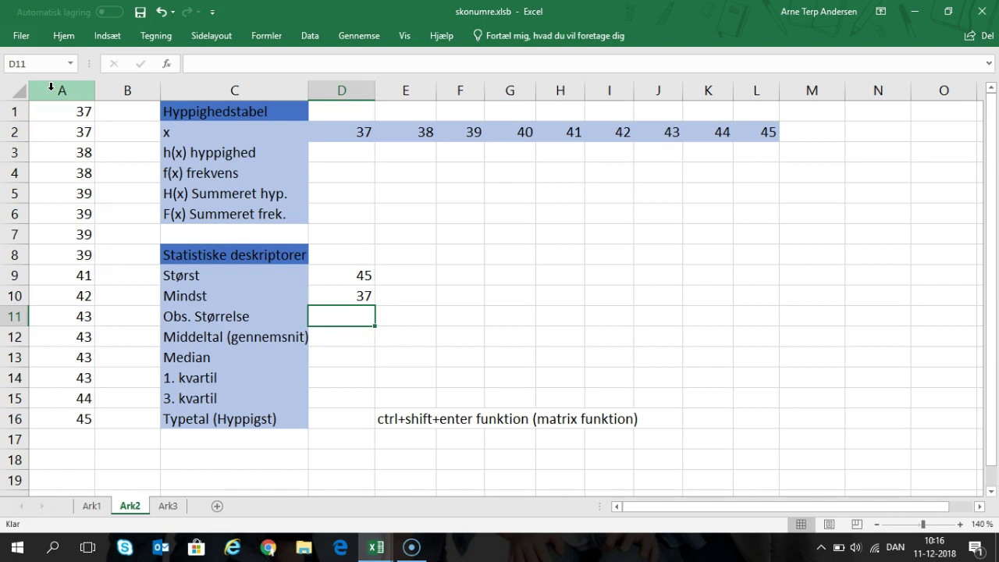
click(347, 132)
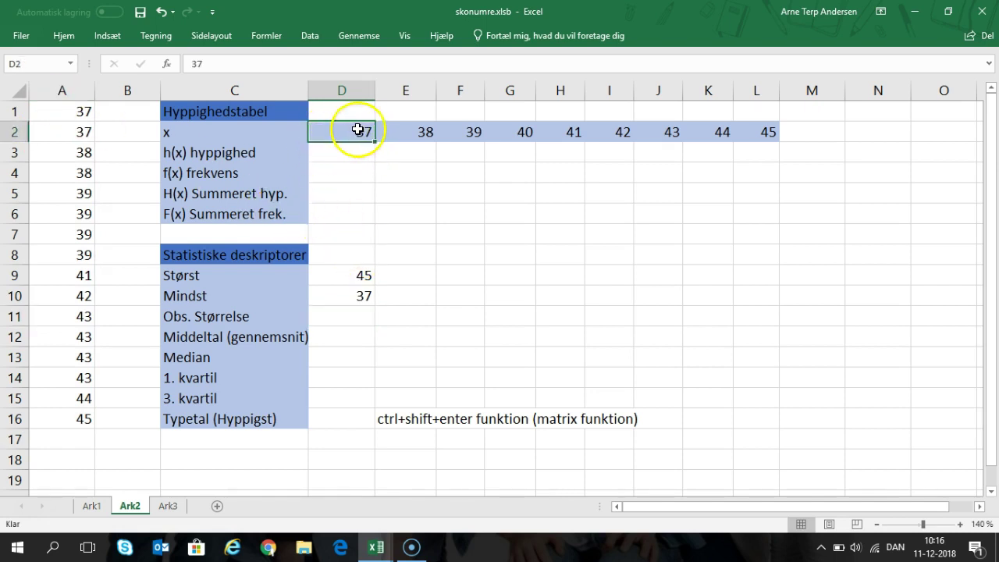
click(765, 132)
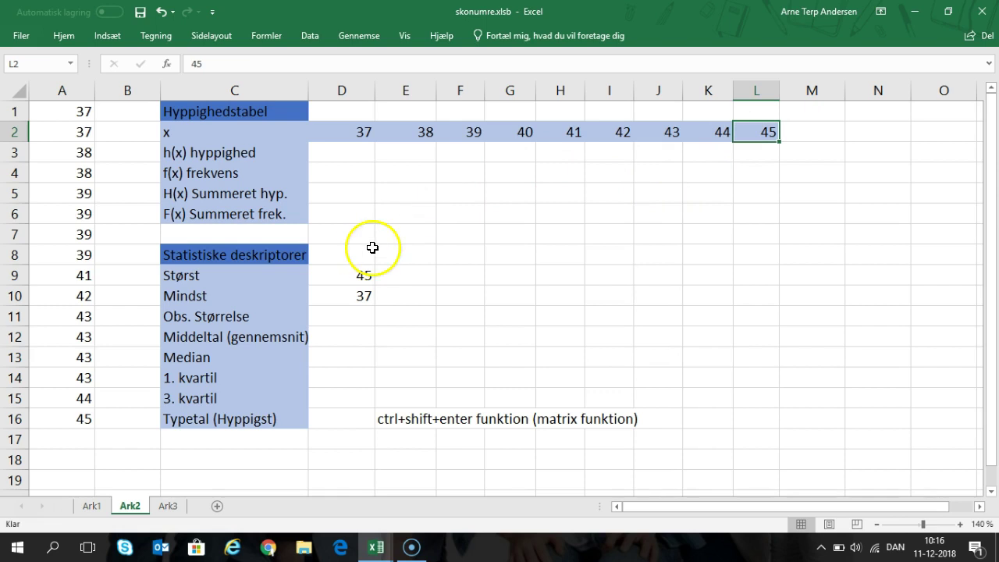
click(356, 276)
Count the observations (Obs. Størrelse) in D11 with the formula =TÆL(A1:A16)
click(357, 315)
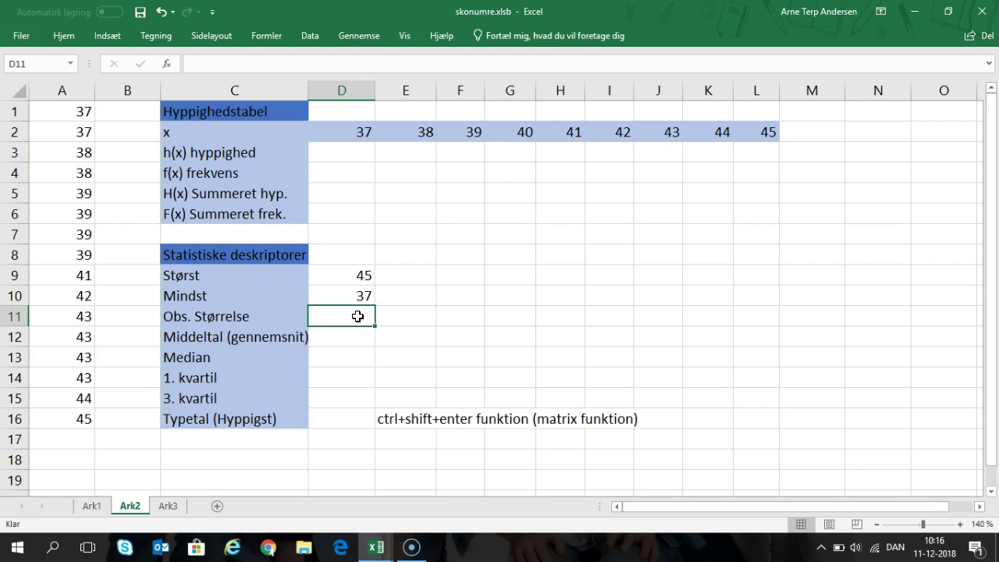
text(=)
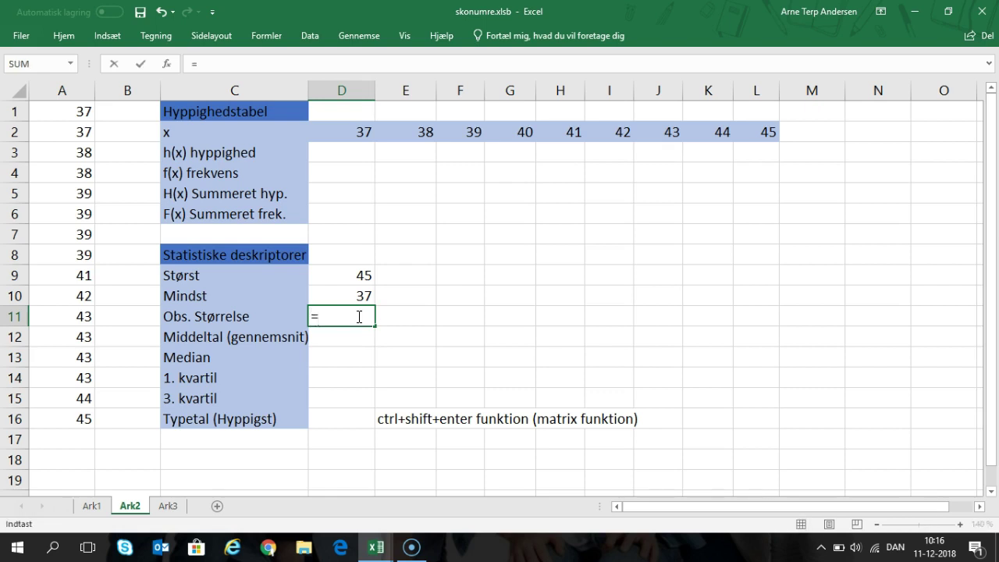
text(tæl)
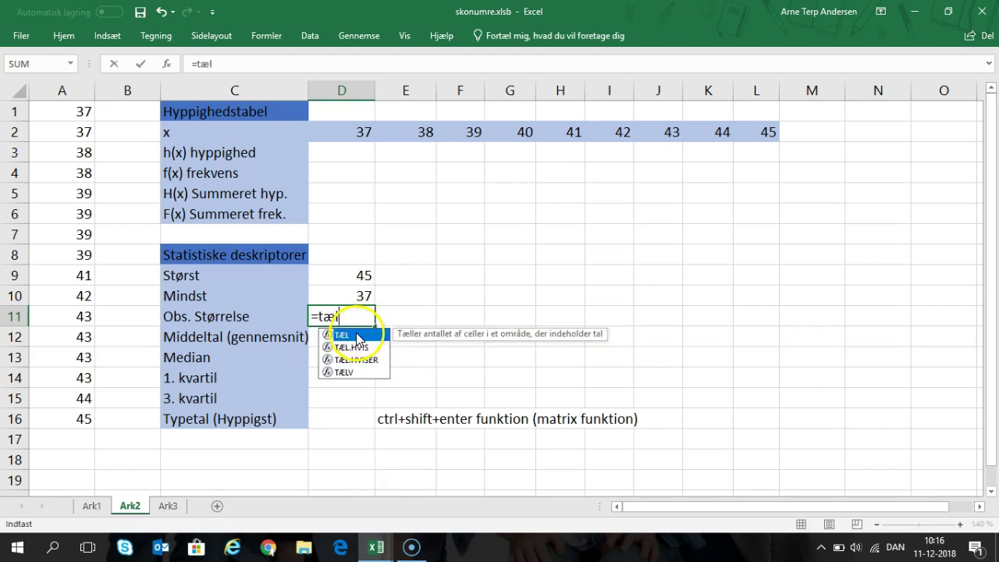
double_click(353, 336)
drag(67, 419, 55, 103)
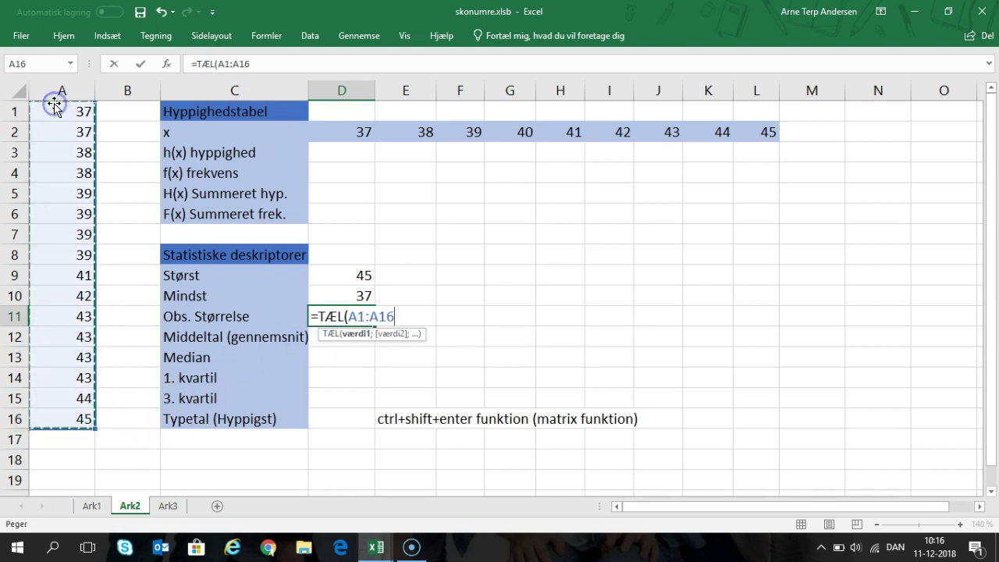
key(Return)
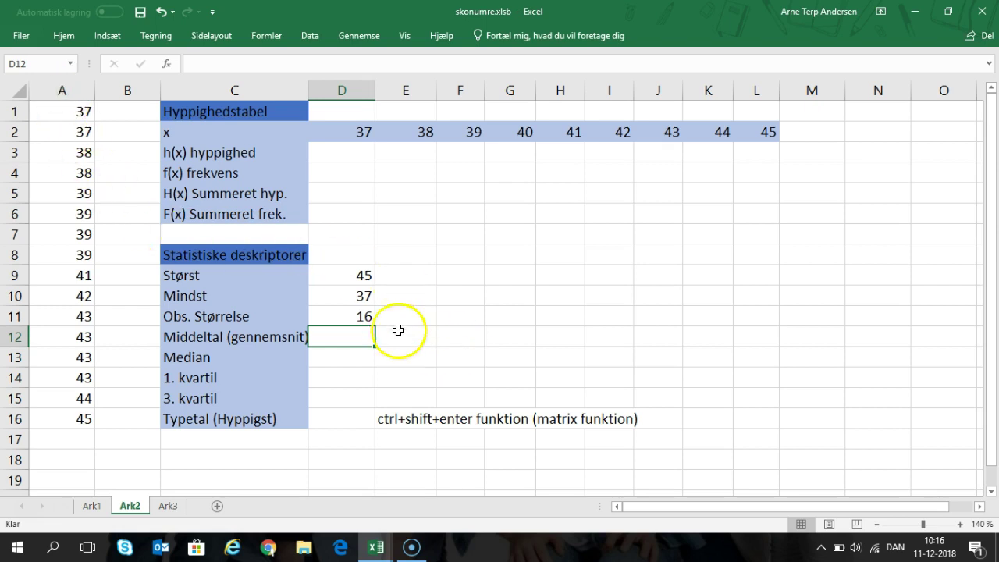
double_click(356, 317)
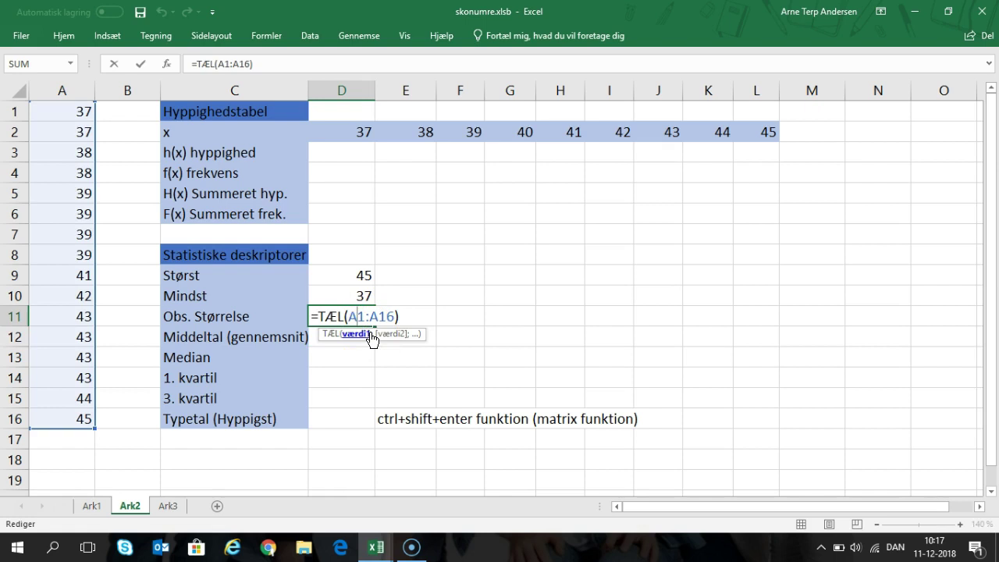
key(Return)
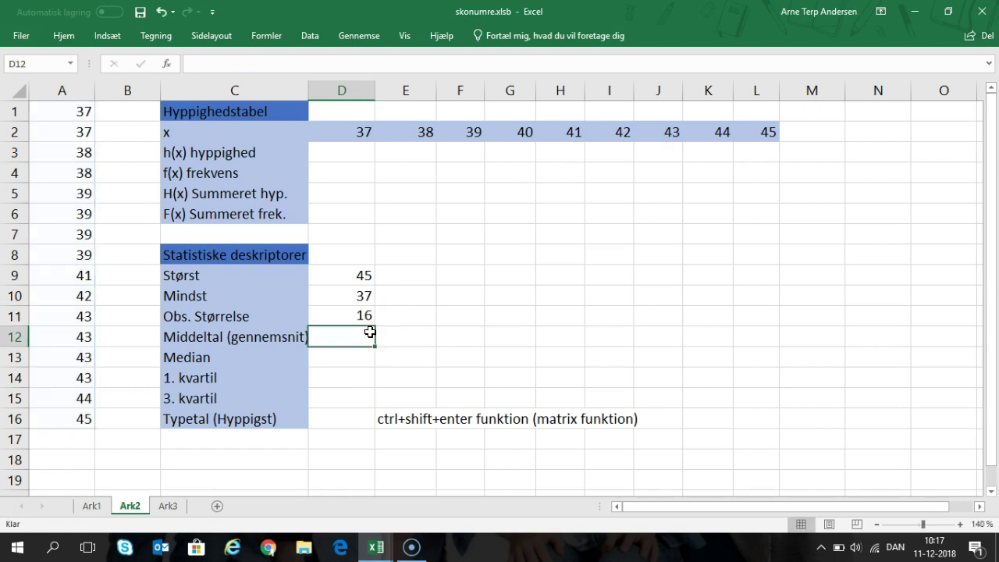
Calculate the frequency h(x) of shoe size 37 in D3 with =TÆL.HVIS(A1:A16;D2), and check it against the data in column A
click(355, 152)
text(=)
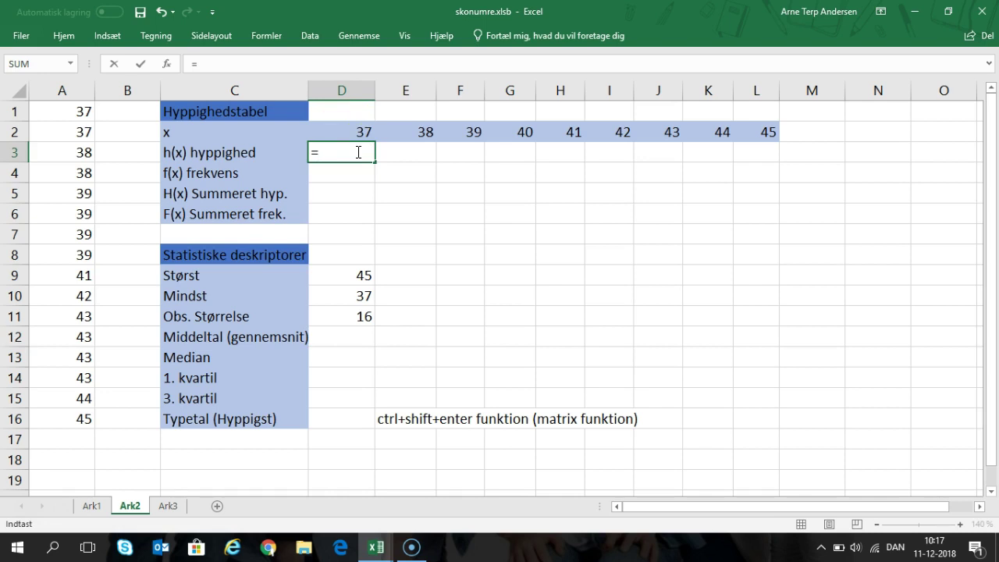
text(tæl)
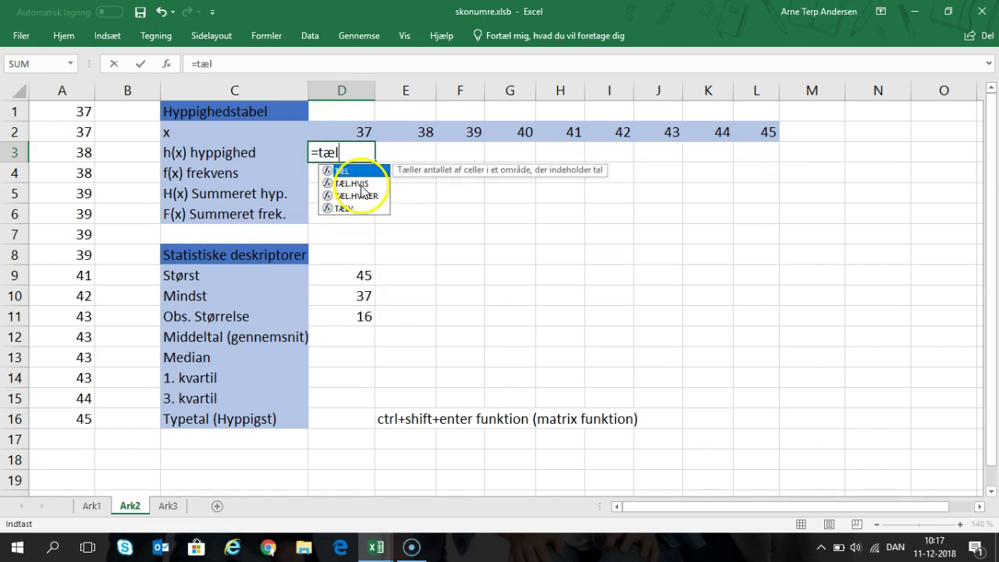
double_click(361, 187)
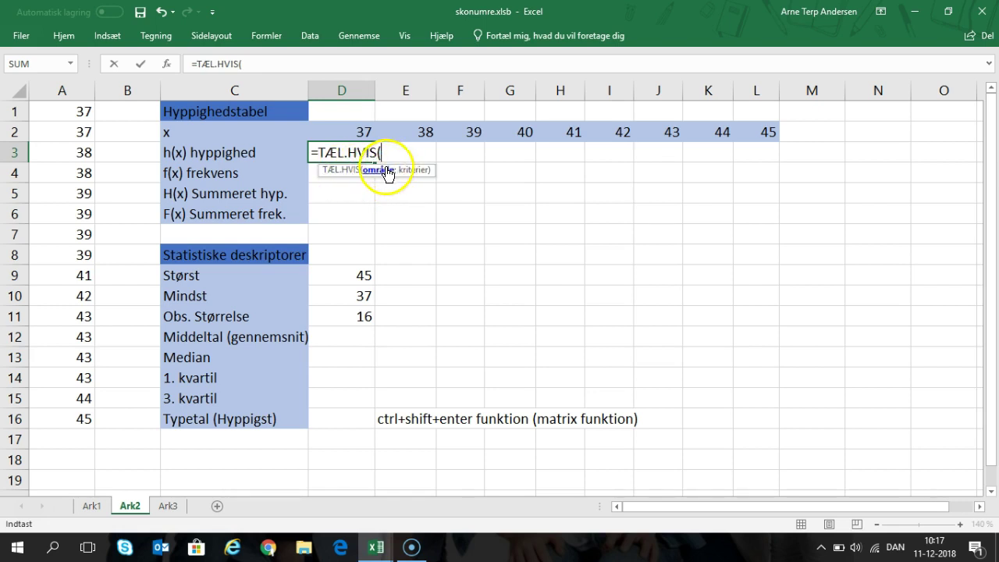
drag(83, 109, 82, 412)
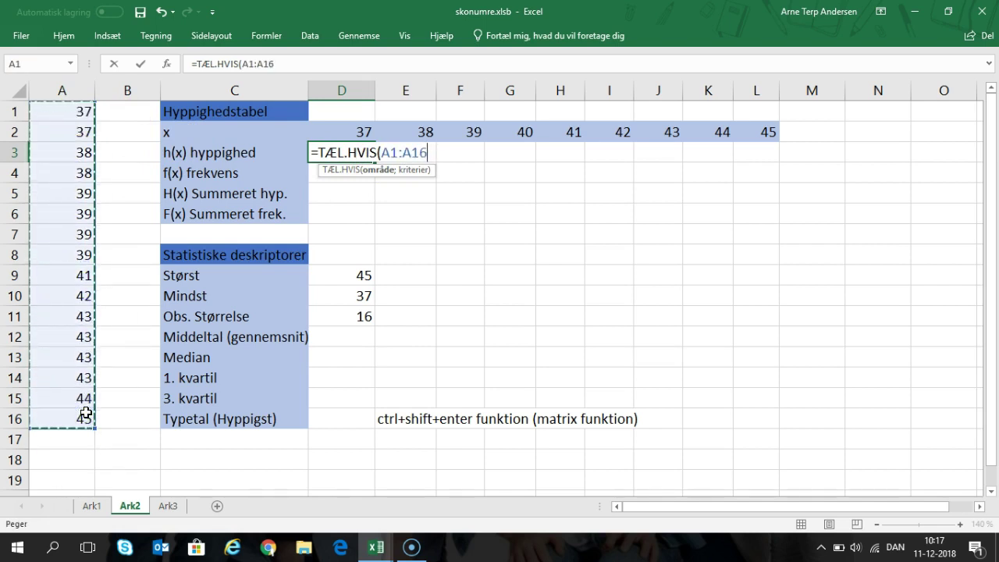
text(;)
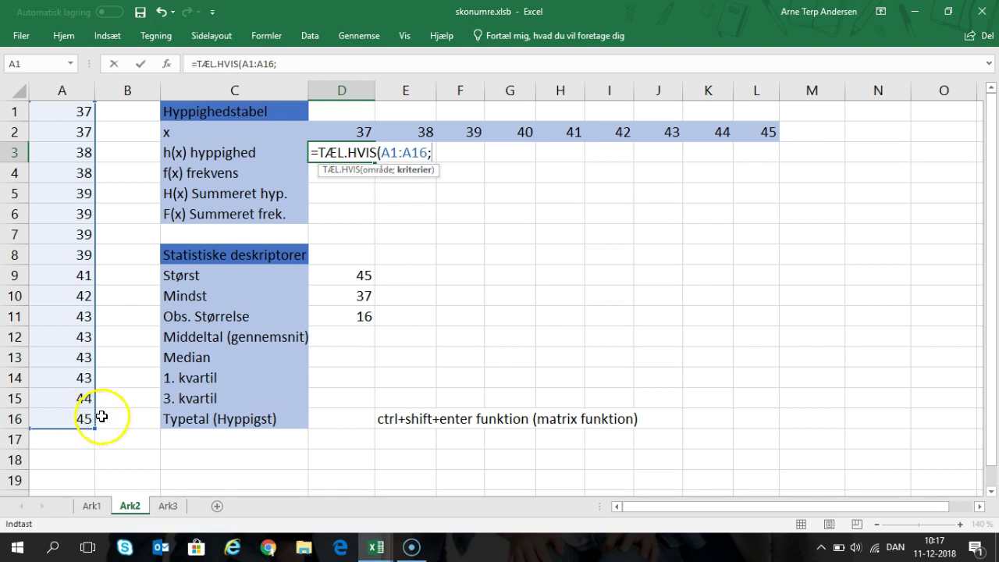
click(332, 129)
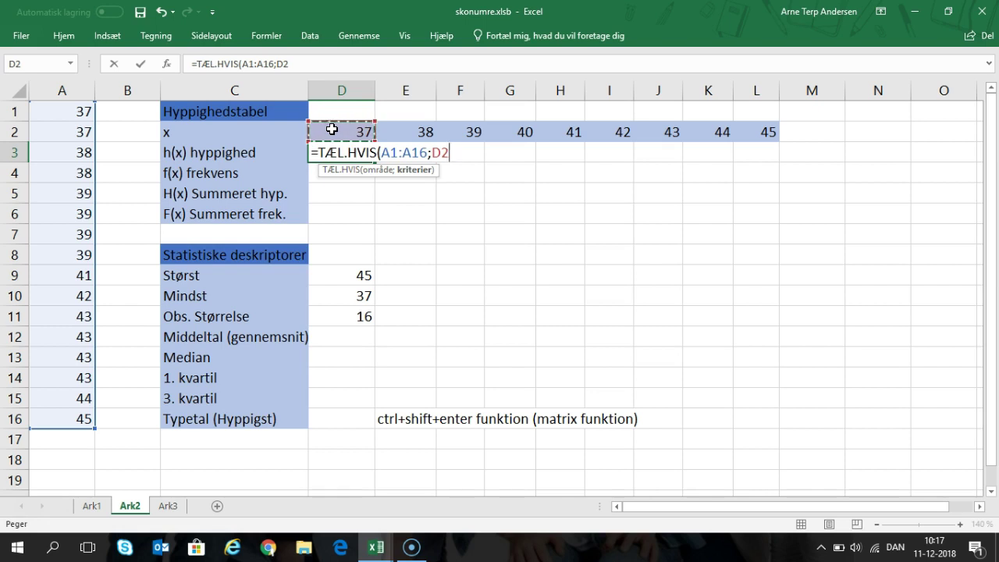
text())
key(Return)
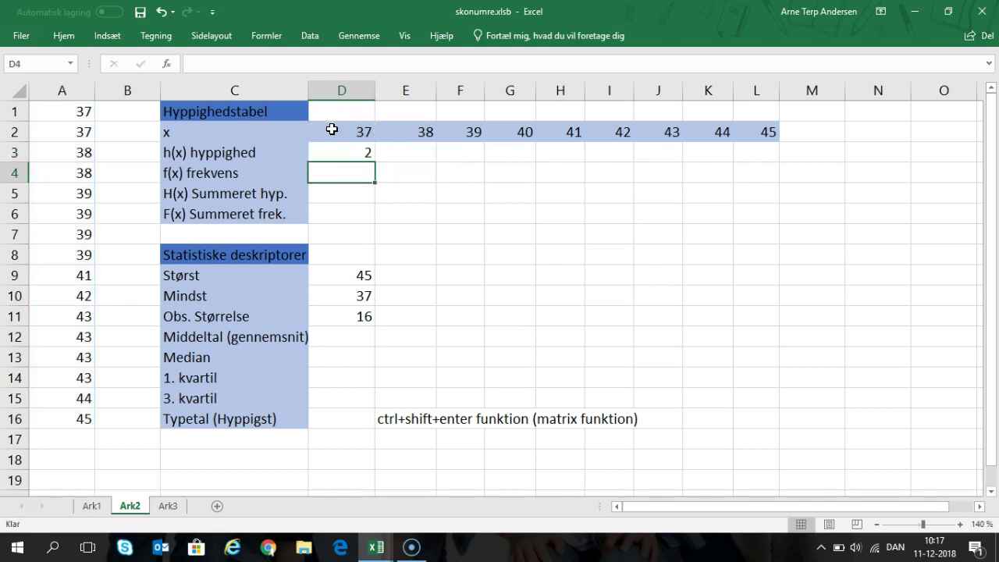
double_click(343, 151)
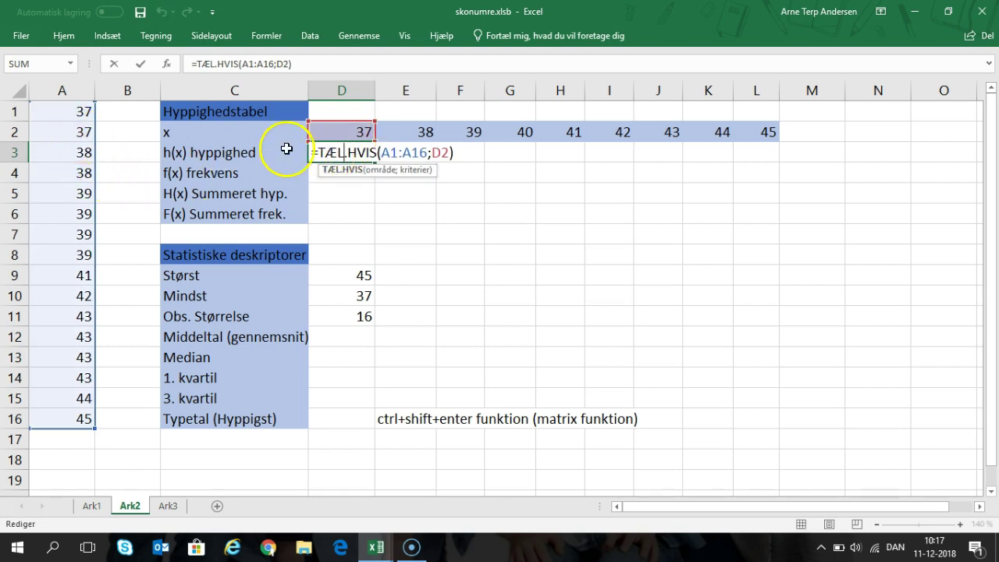
key(Return)
mouse_move(81, 111)
mouse_down()
mouse_move(94, 147)
mouse_move(82, 127)
mouse_up()
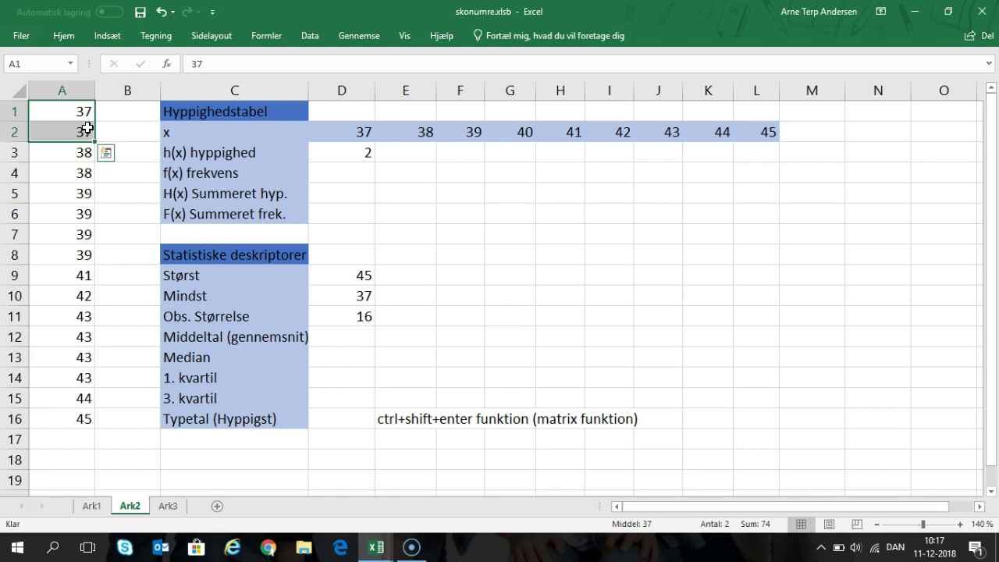
Calculate the frequency h(x) of shoe size 38 in E3 with =TÆL.HVIS(A1:A16;E2)
double_click(428, 156)
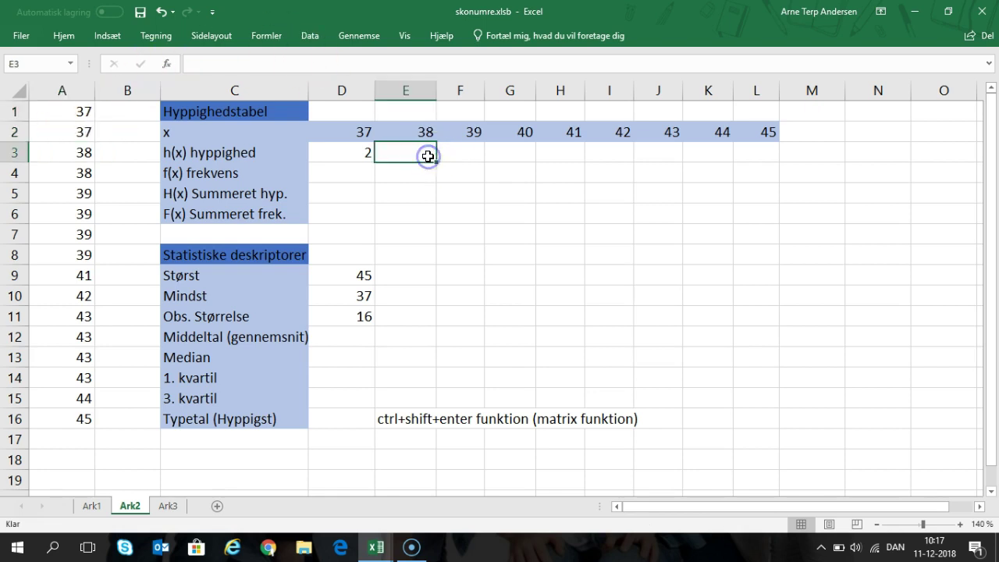
text(=tæl)
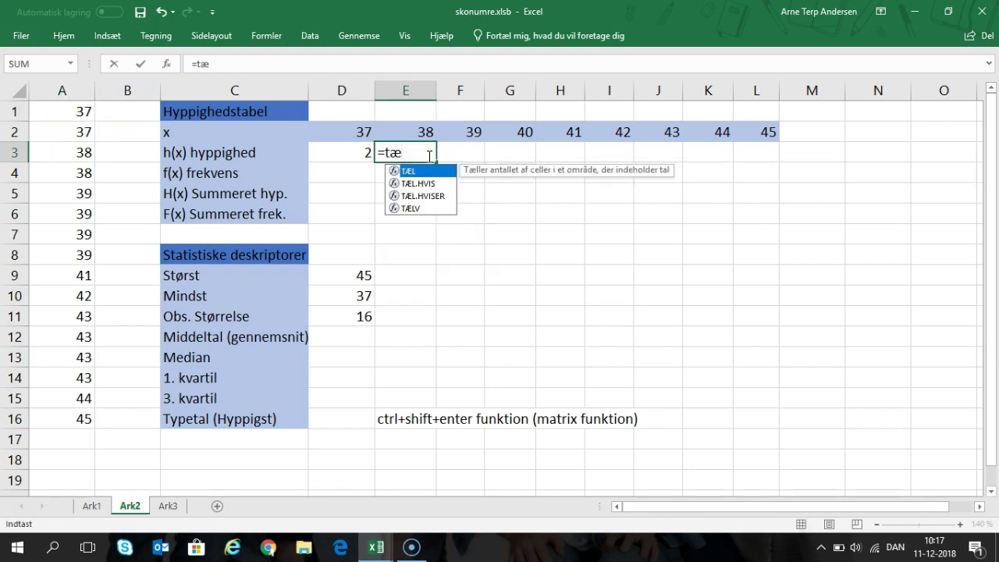
double_click(429, 183)
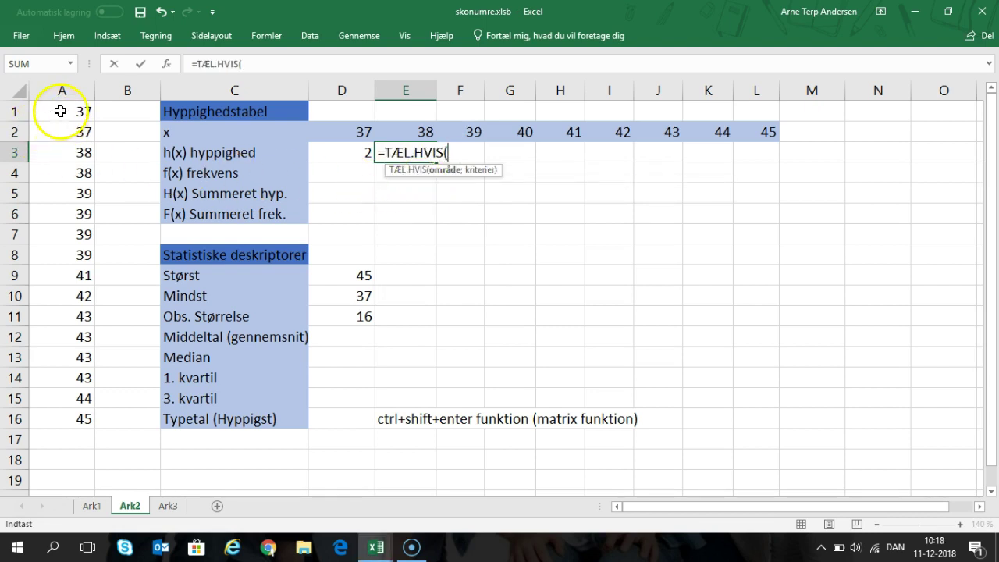
drag(60, 110, 71, 428)
text(;)
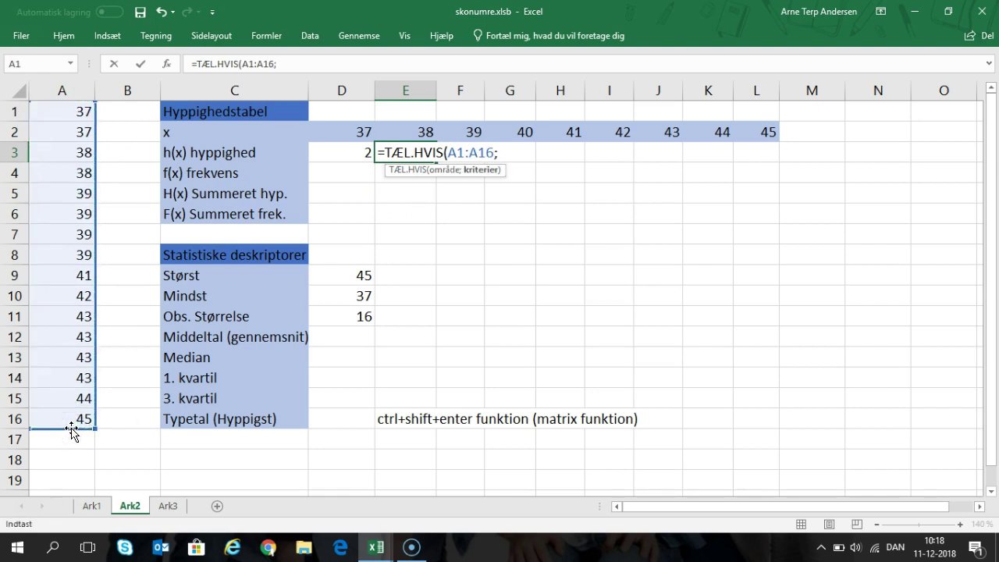
click(412, 131)
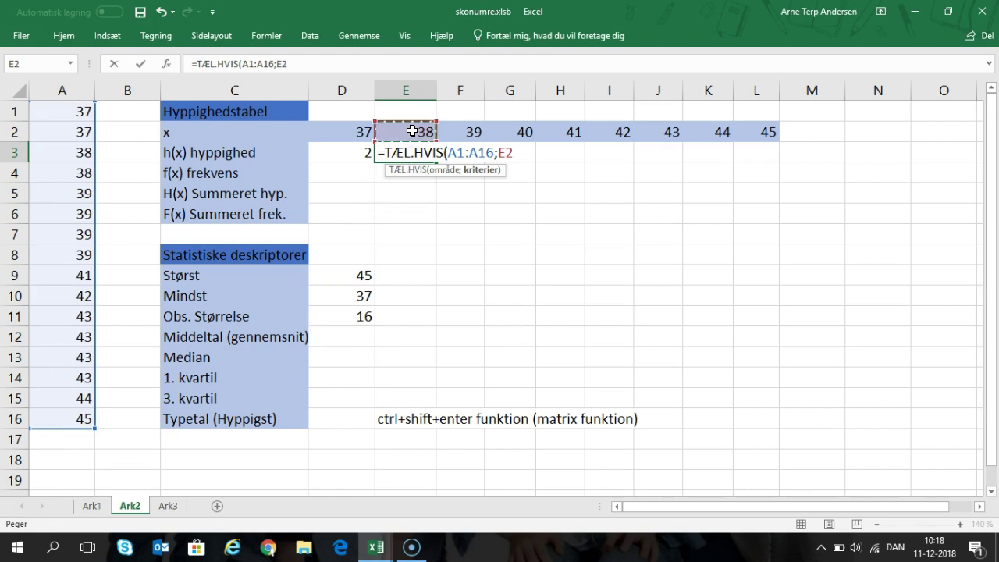
text())
key(Return)
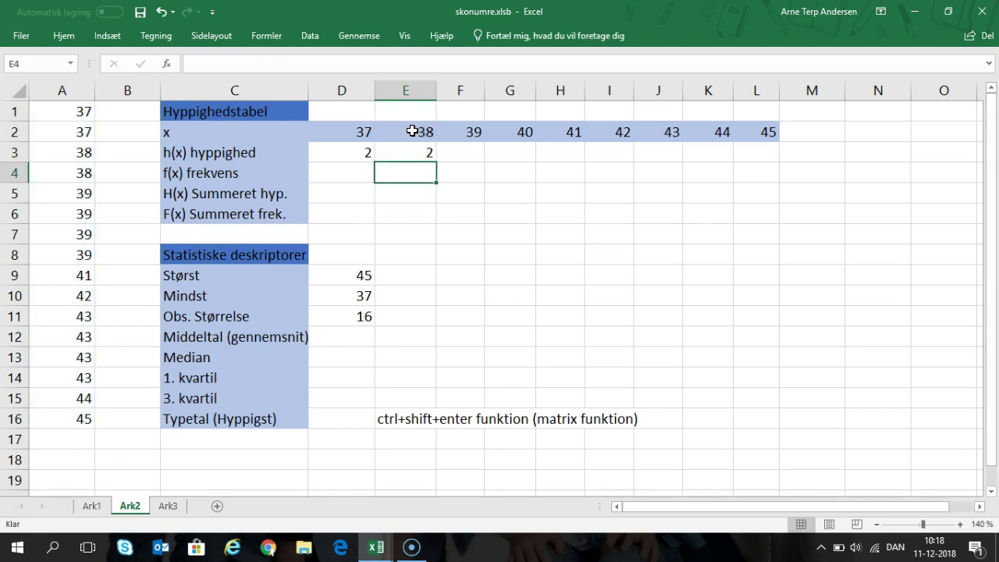
Make the data range in the E3 frequency formula absolute, giving =TÆL.HVIS($A$1:$A$16;E2)
drag(83, 152, 79, 168)
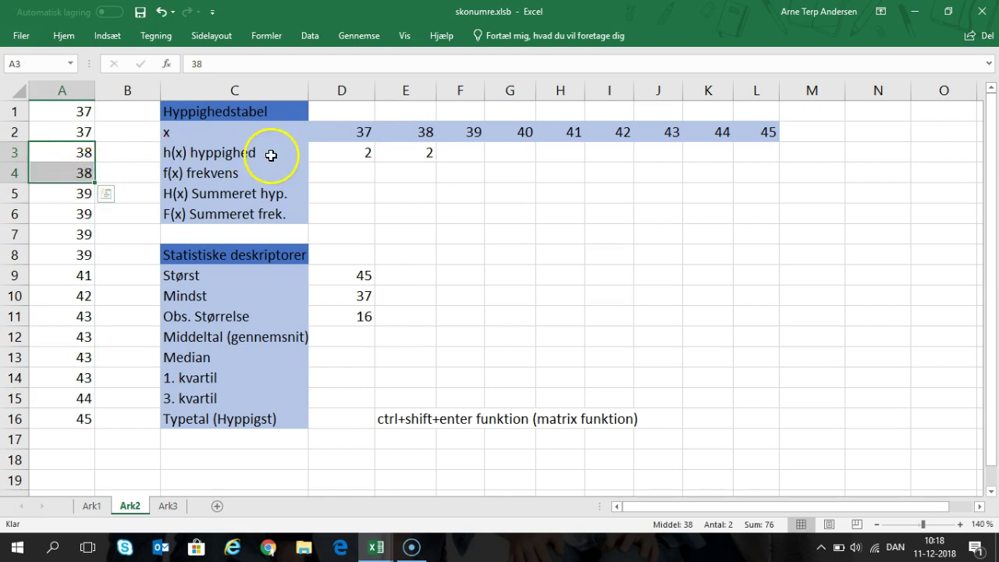
double_click(402, 153)
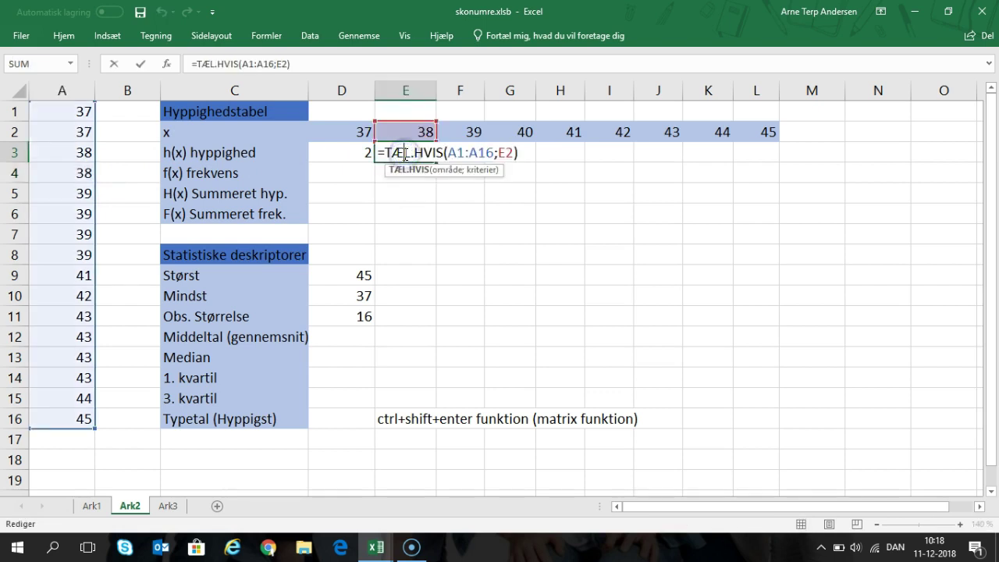
click(460, 154)
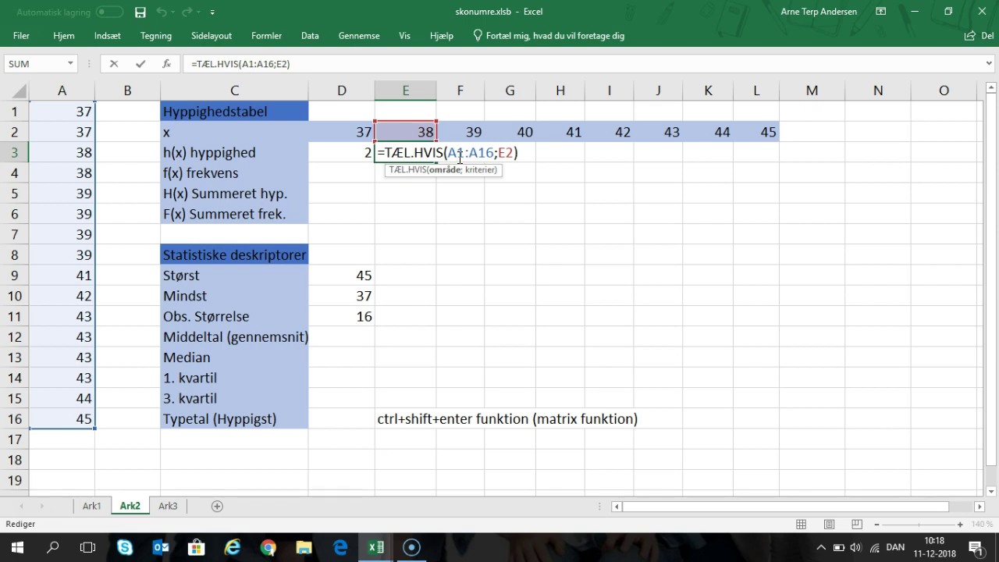
key(F4)
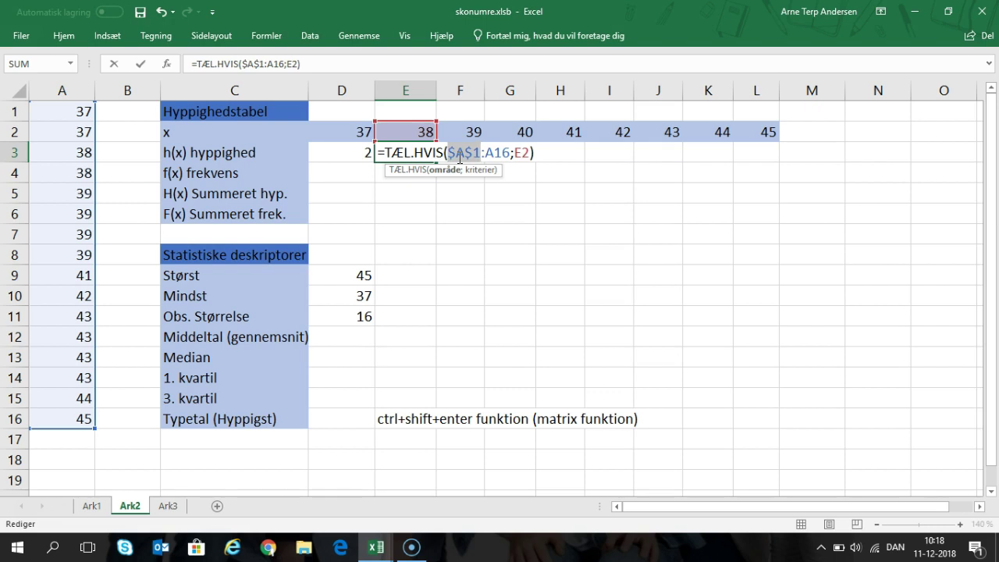
key(Right)
key(Right)
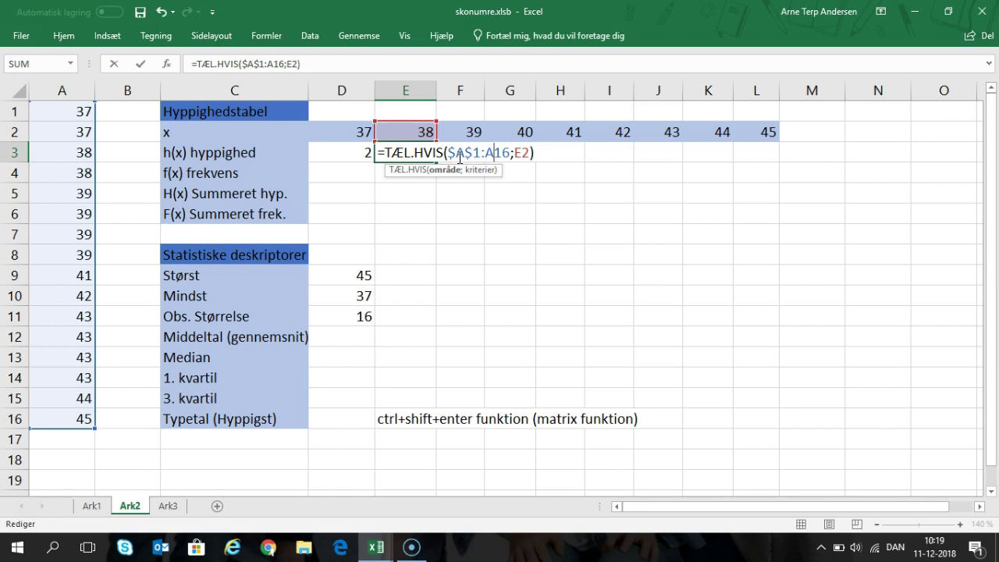
key(F4)
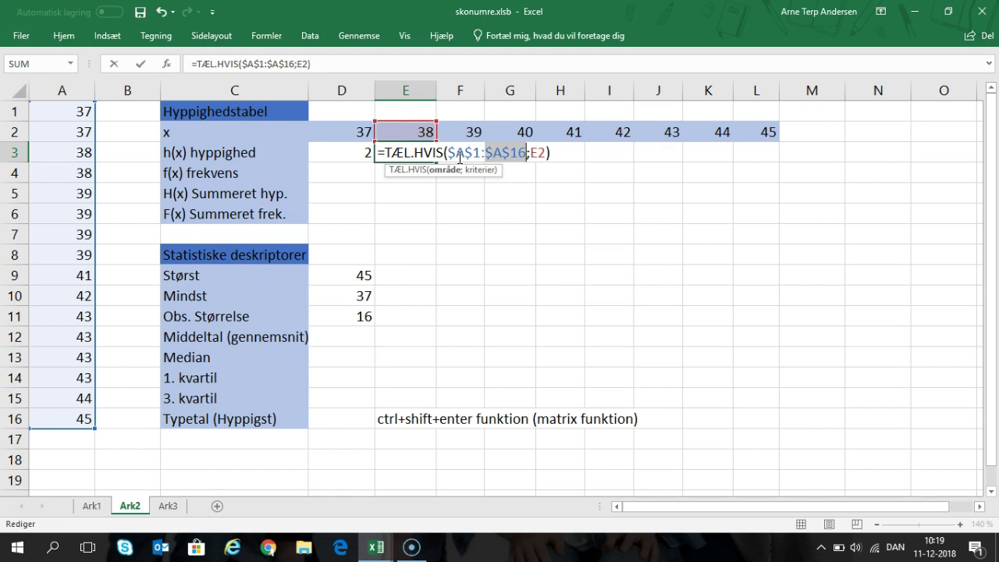
key(Return)
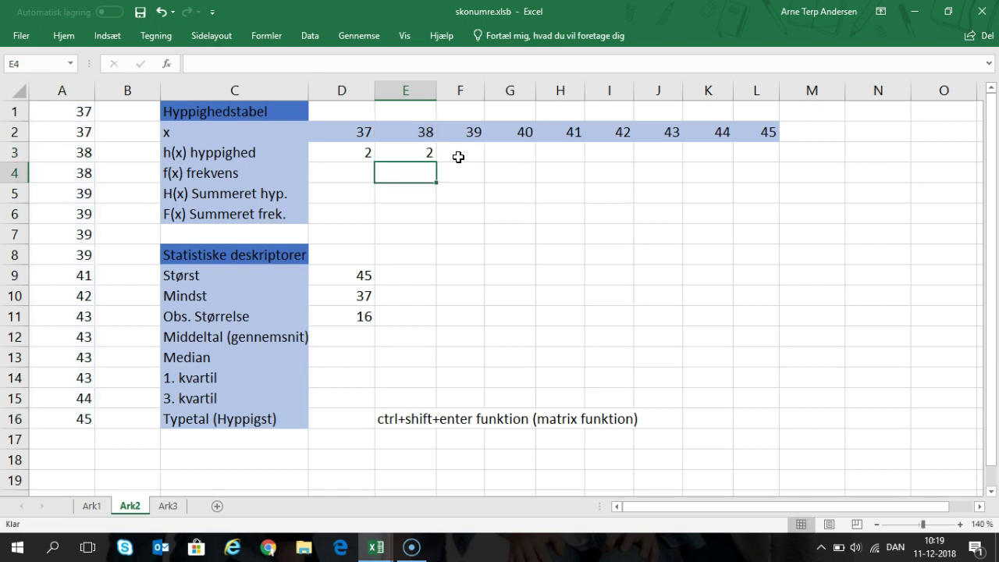
Fill the h(x) formula from E3 across to L3, and check the copied formula in J3
click(424, 153)
drag(438, 162, 761, 164)
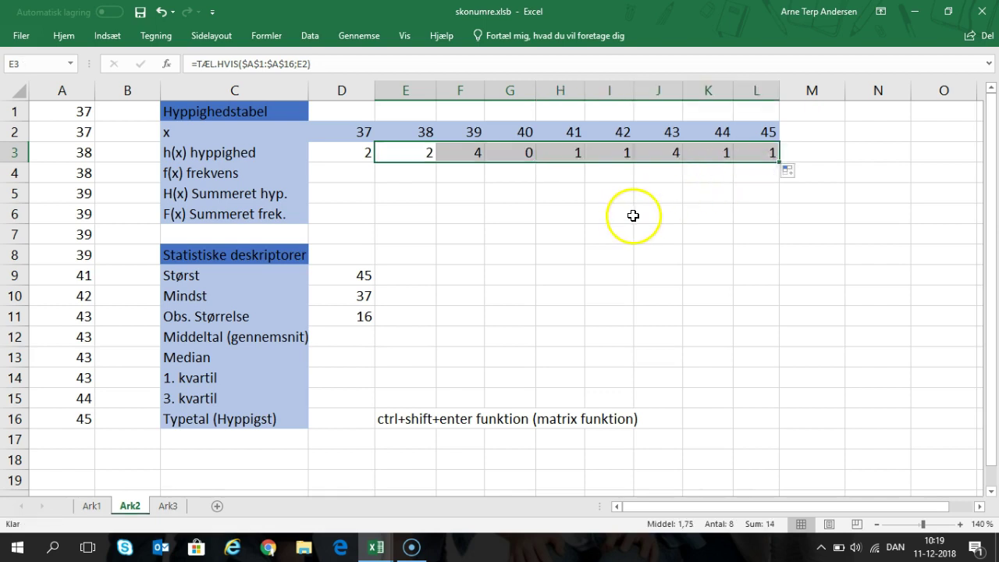
double_click(663, 153)
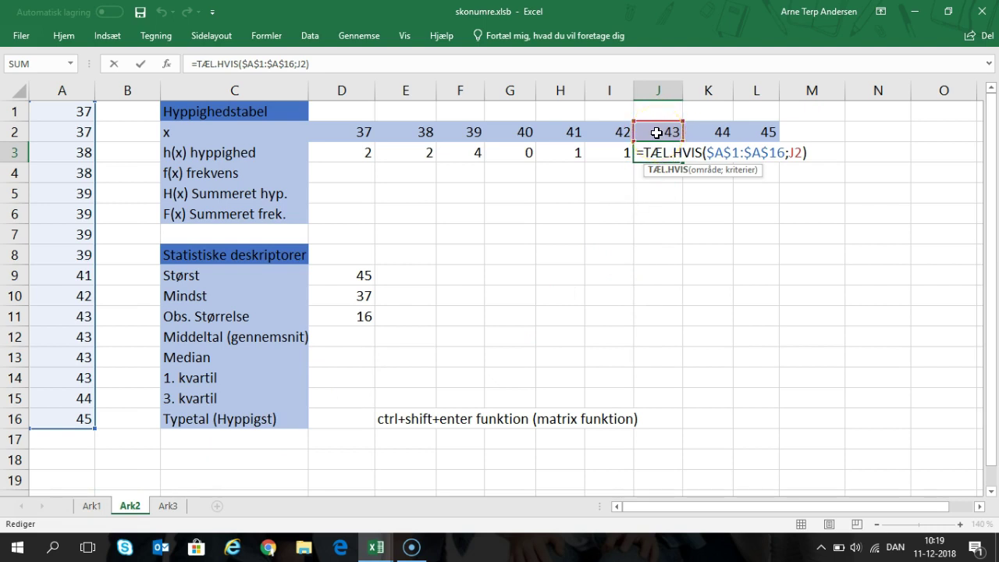
key(Return)
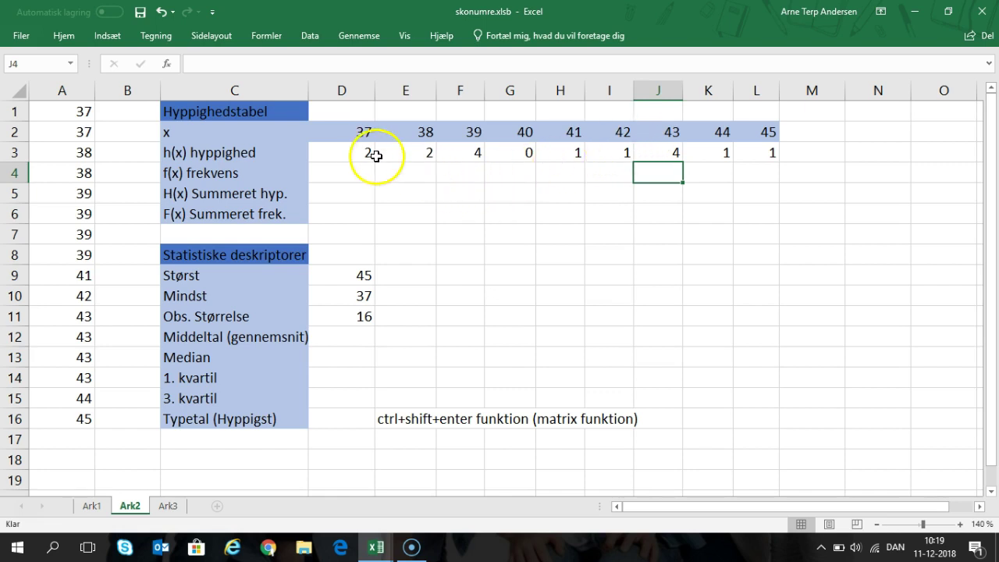
Total the h(x) frequencies in M3 with =SUM(D3:L3), and compare the total with the observation count in D11
drag(341, 145, 744, 156)
click(811, 157)
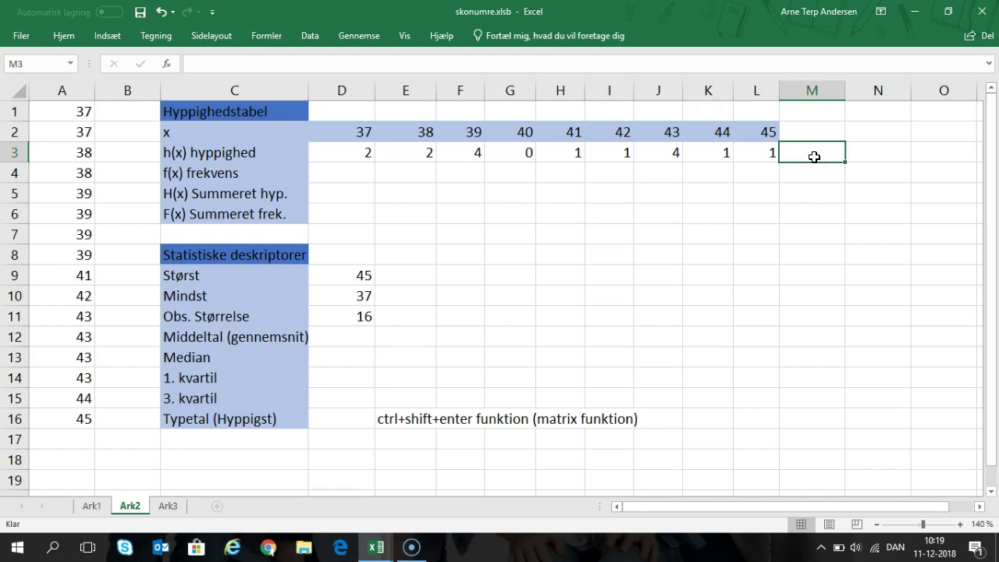
text(=)
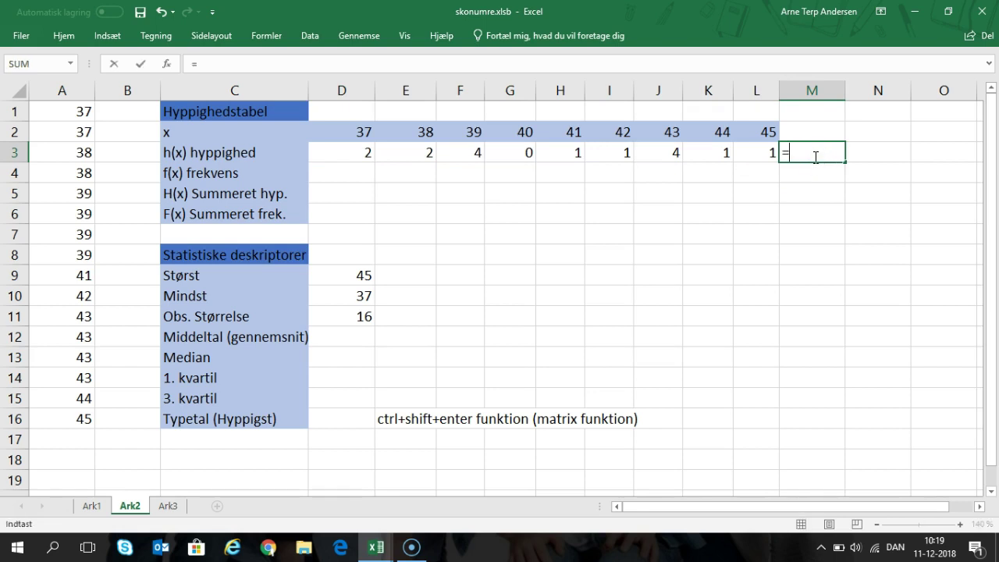
text(sum)
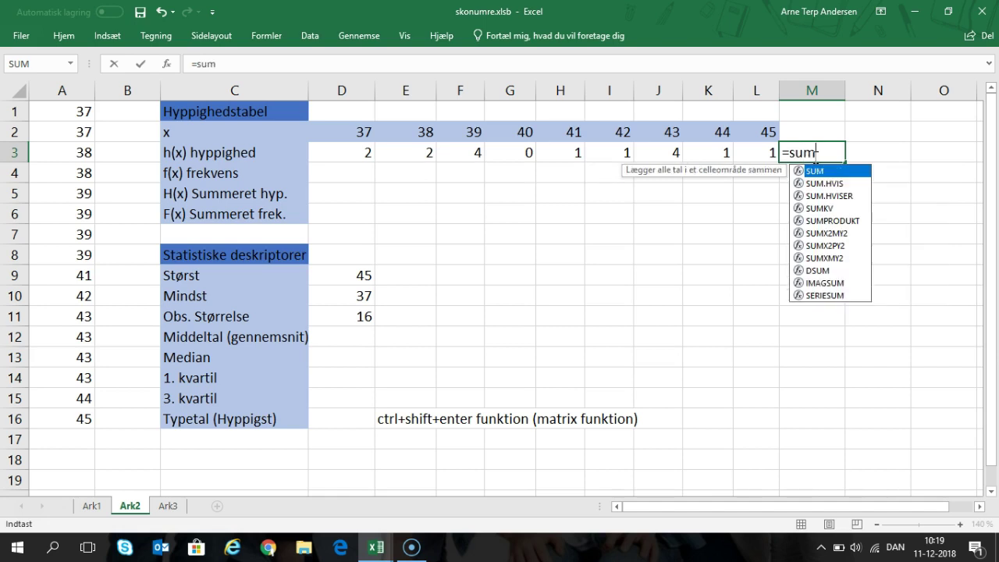
double_click(834, 172)
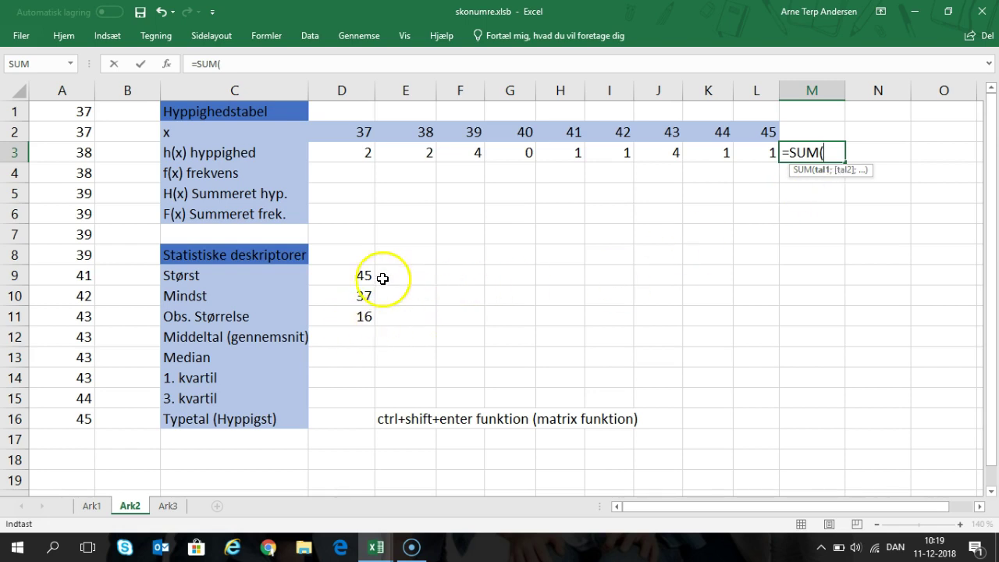
drag(337, 140, 765, 149)
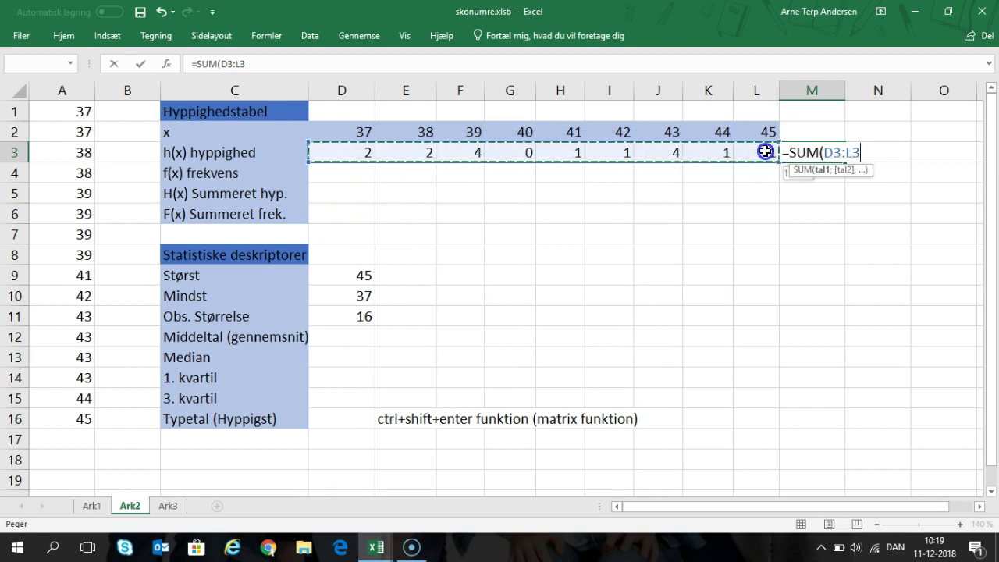
key(Return)
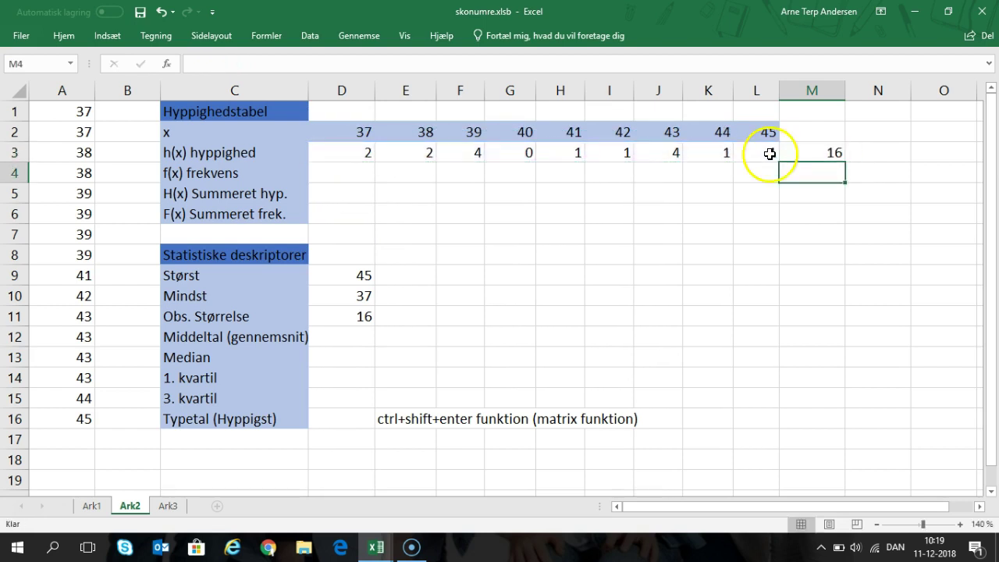
click(808, 151)
click(362, 310)
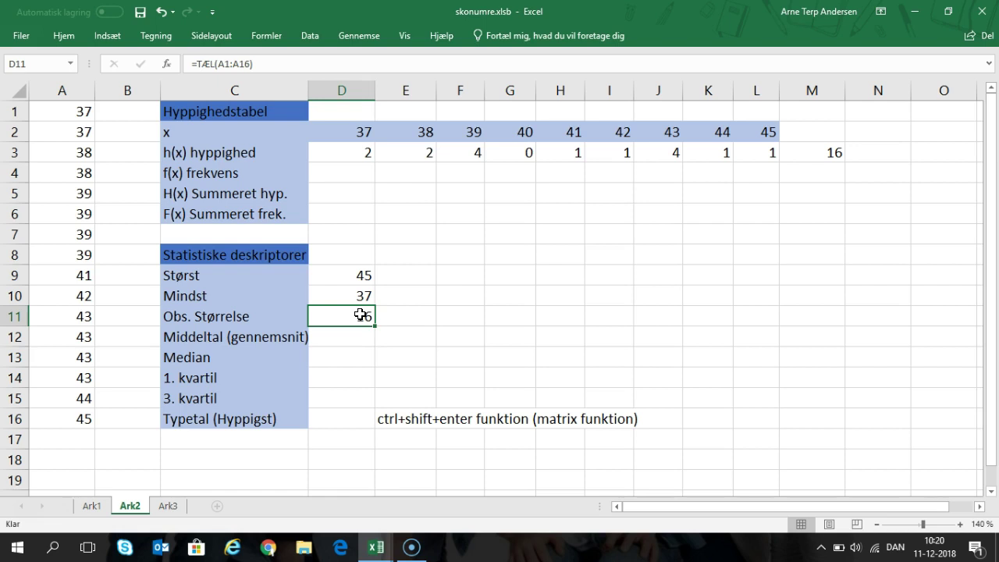
Calculate the relative frequency f(x) of shoe size 37 in D4 with =D3/M3, and check its percentage format
click(334, 173)
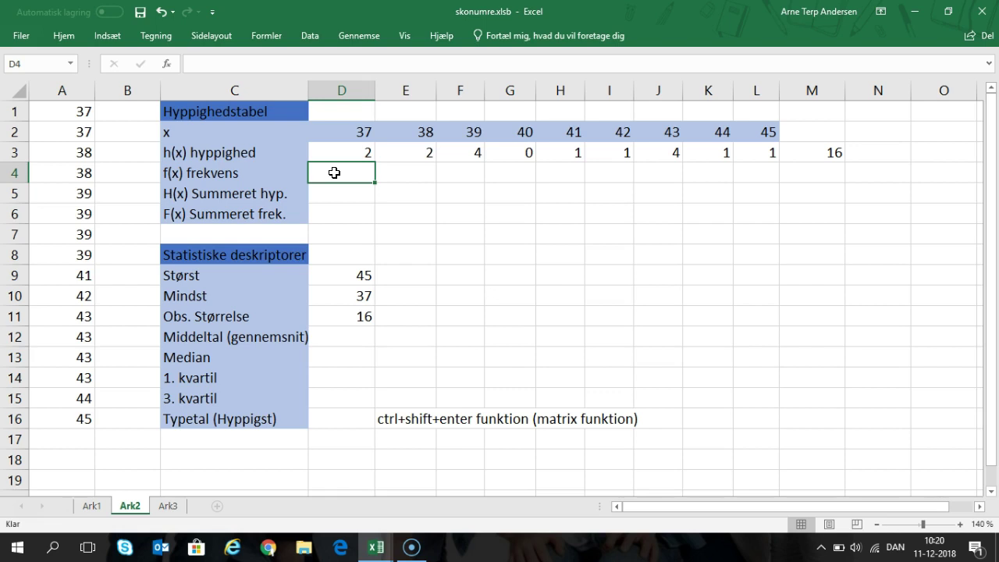
text(=)
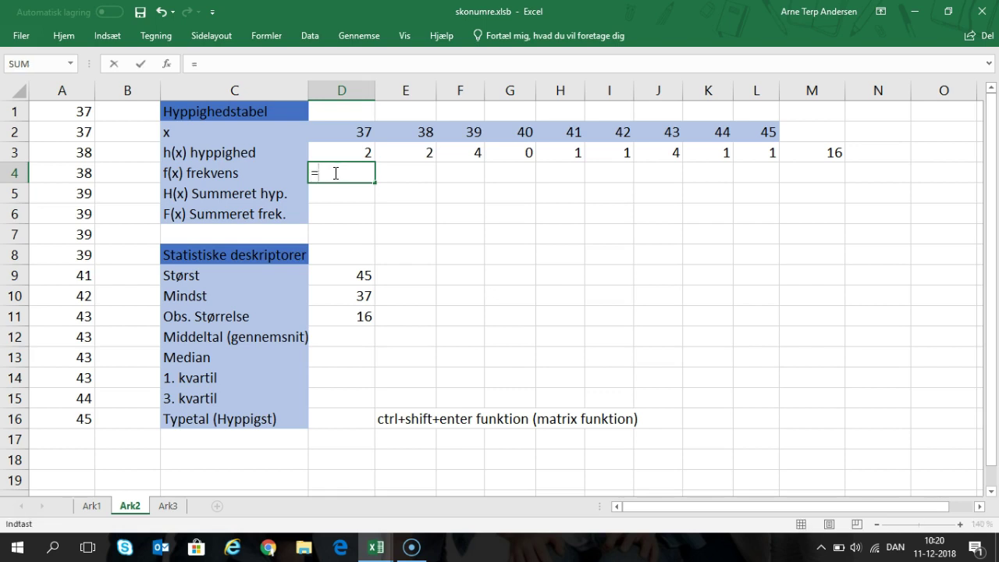
click(348, 153)
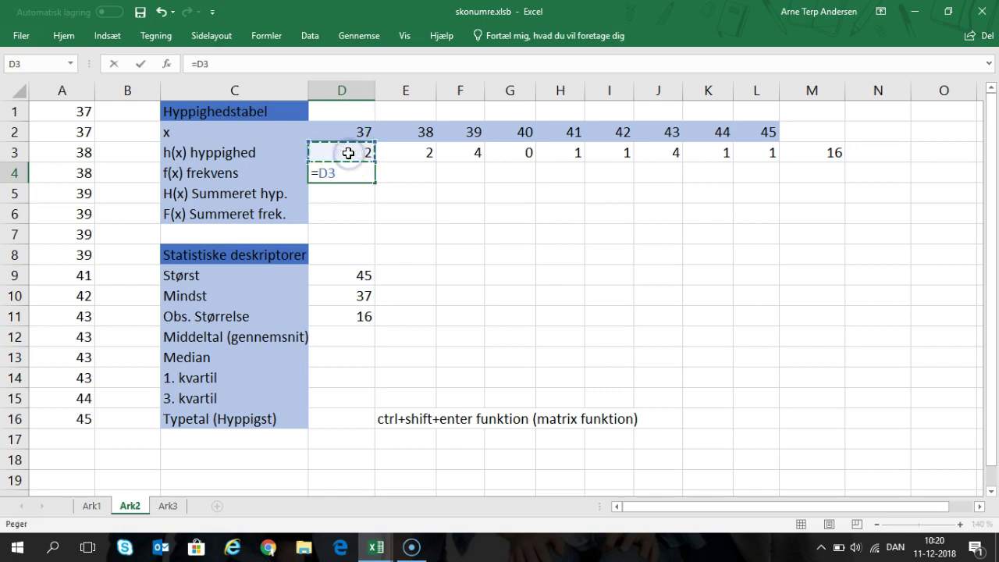
text(/)
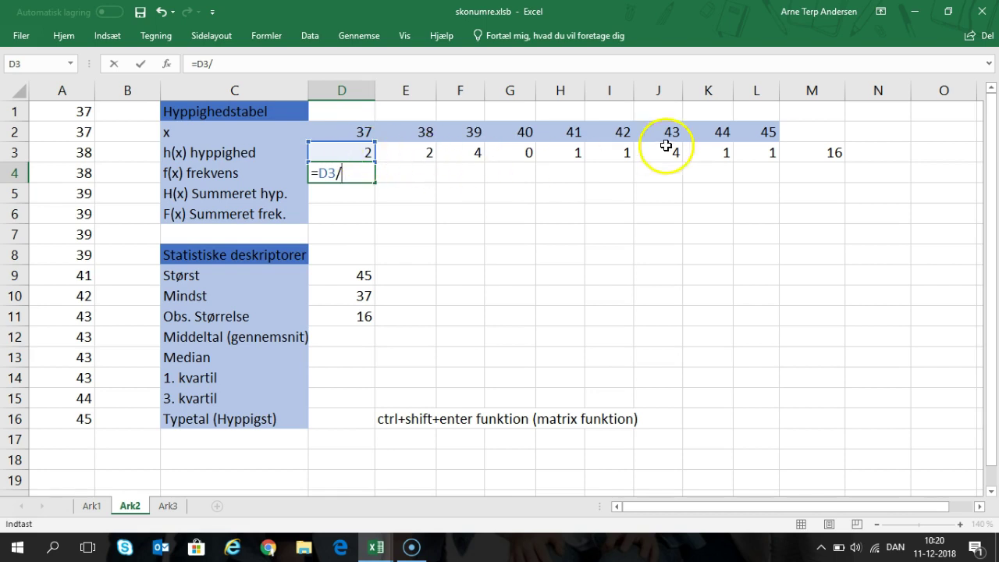
click(822, 150)
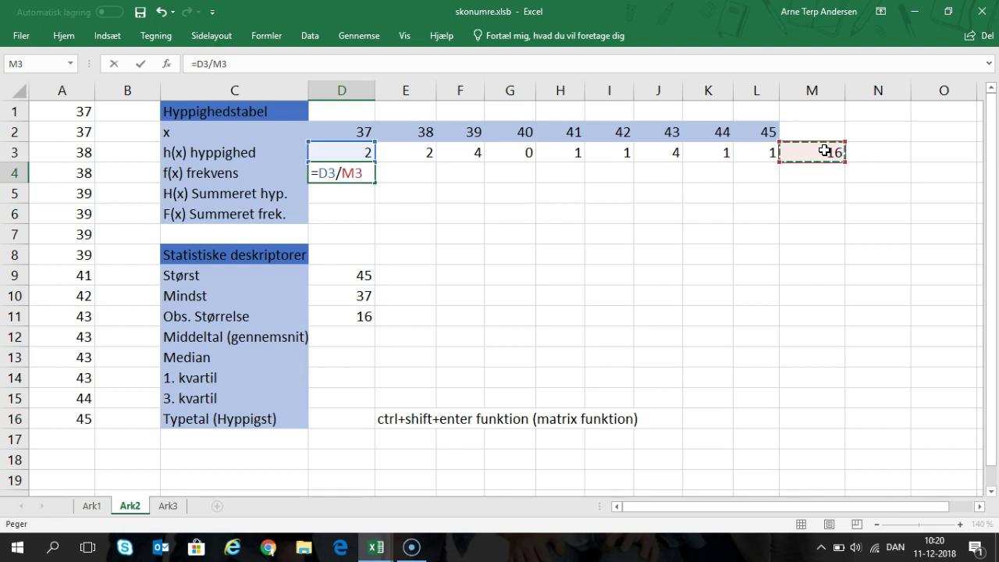
key(Return)
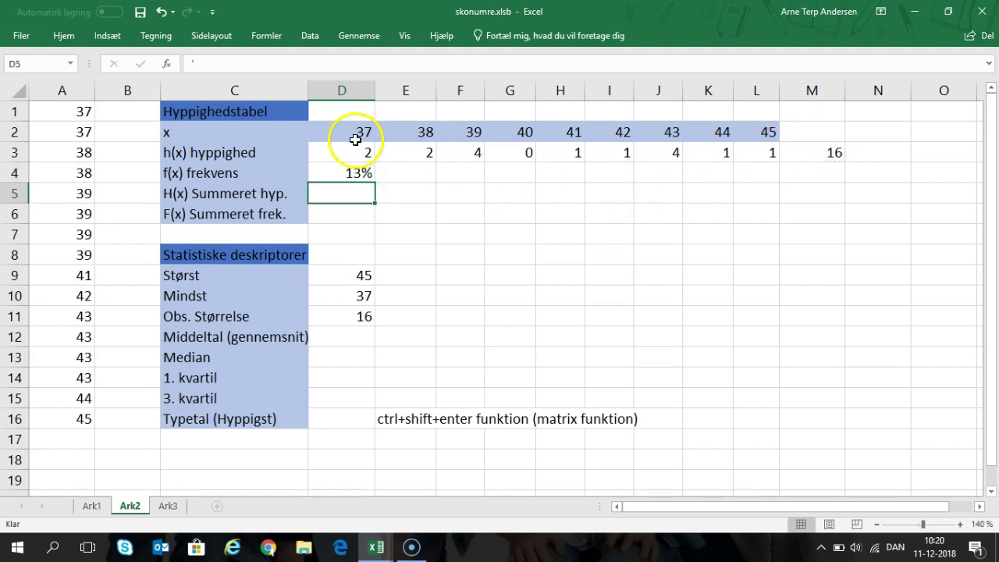
click(356, 173)
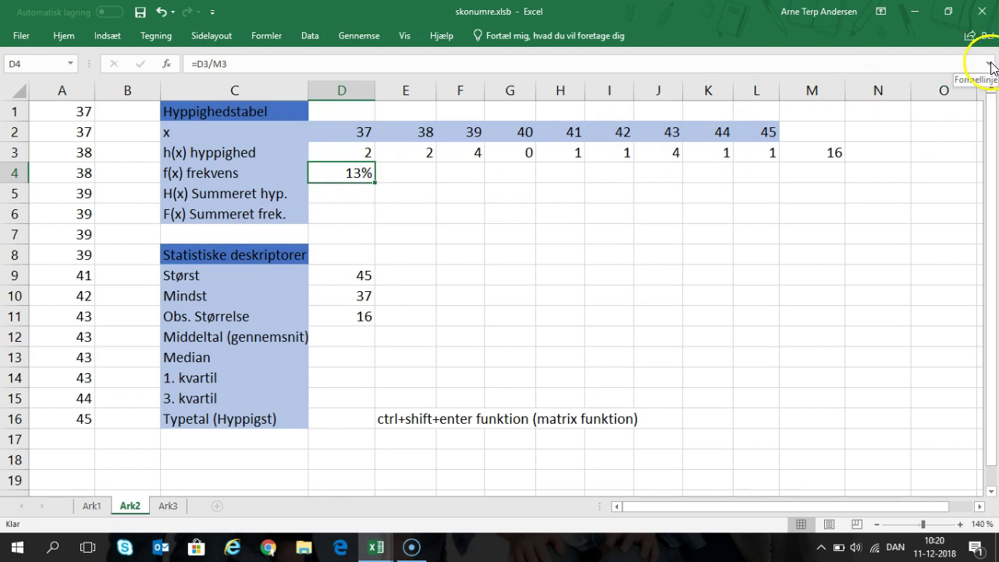
click(65, 40)
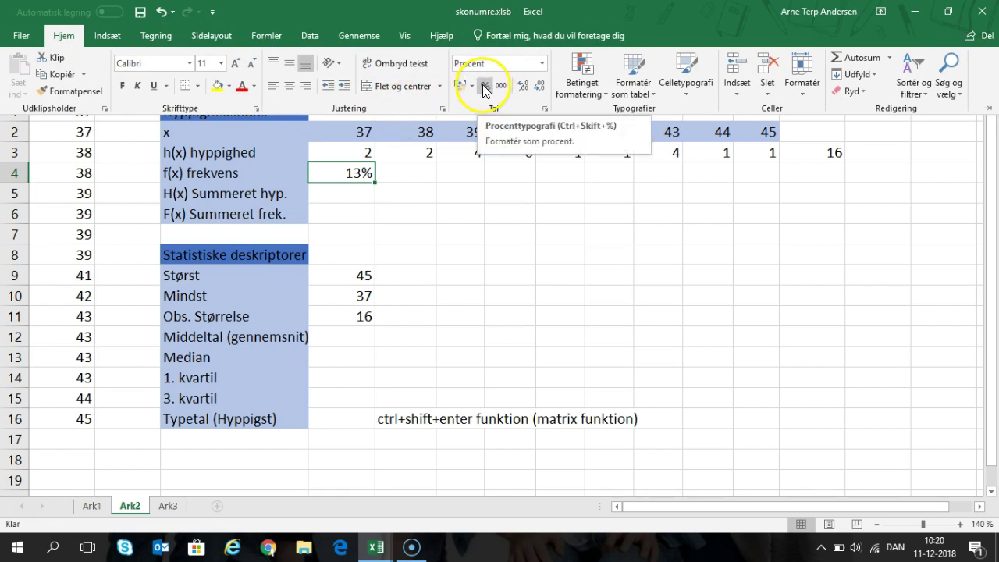
click(399, 170)
Make the M3 reference in D4 absolute, giving =D3/$M$3, and fill the formula across to L4
double_click(335, 175)
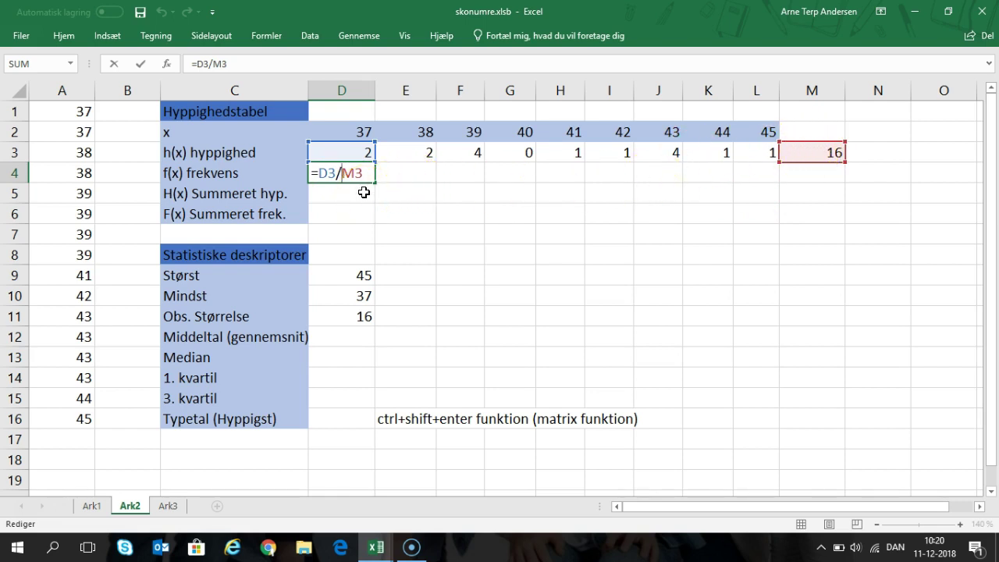
key(F4)
key(Return)
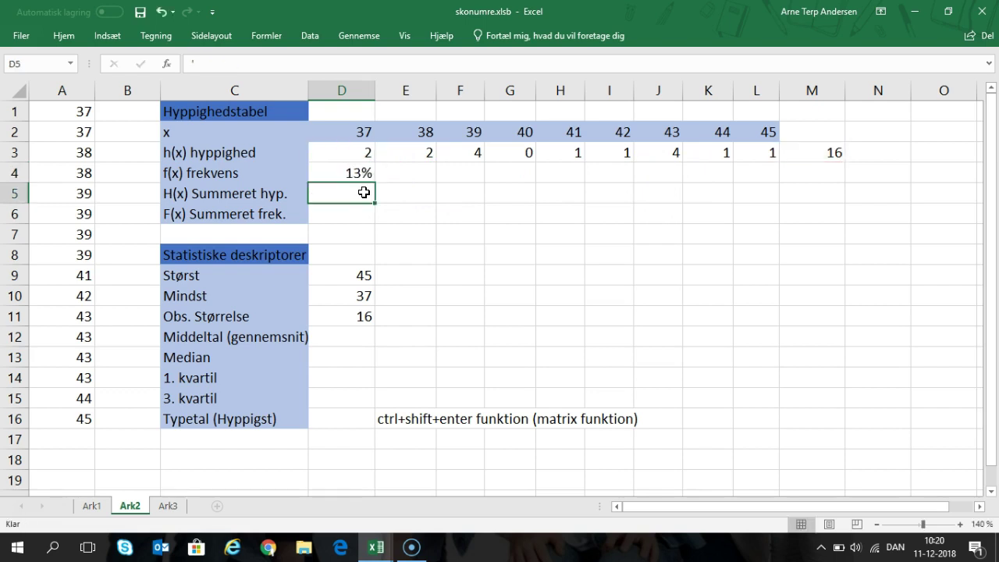
click(364, 173)
drag(375, 181, 769, 188)
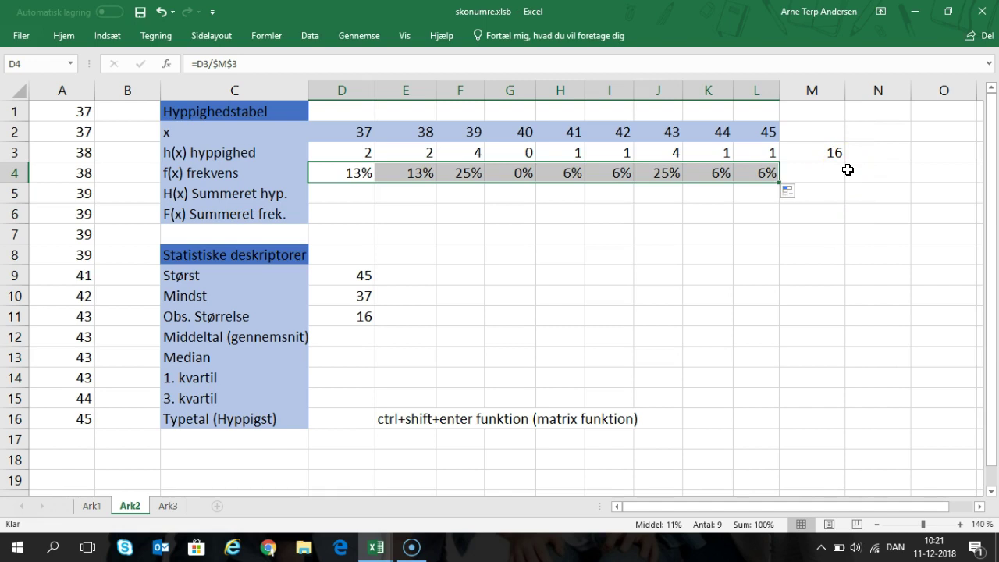
Total the f(x) row in M4 by filling the sum formula down from M3, and format the total as a percentage
click(840, 174)
click(836, 150)
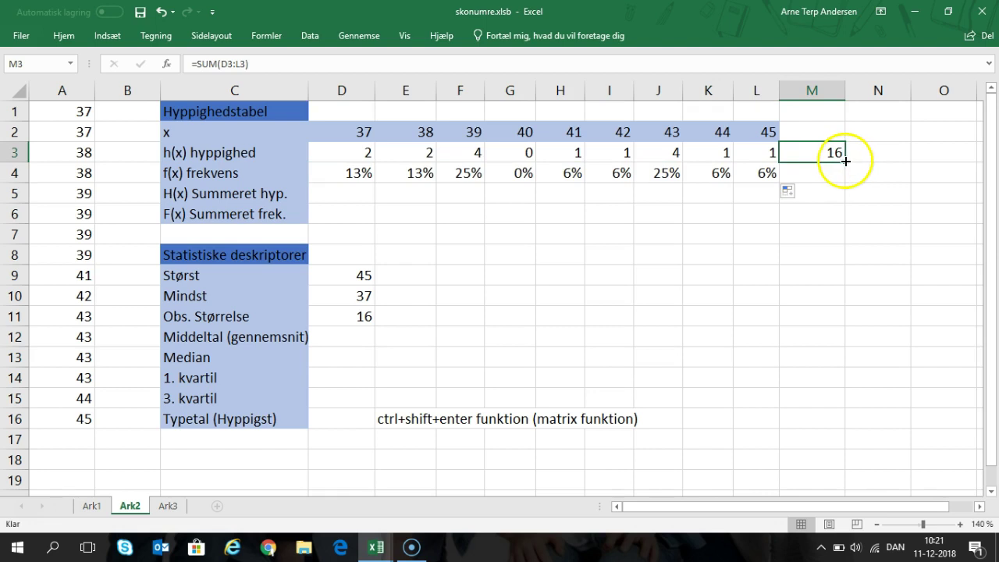
drag(844, 162, 834, 179)
click(833, 180)
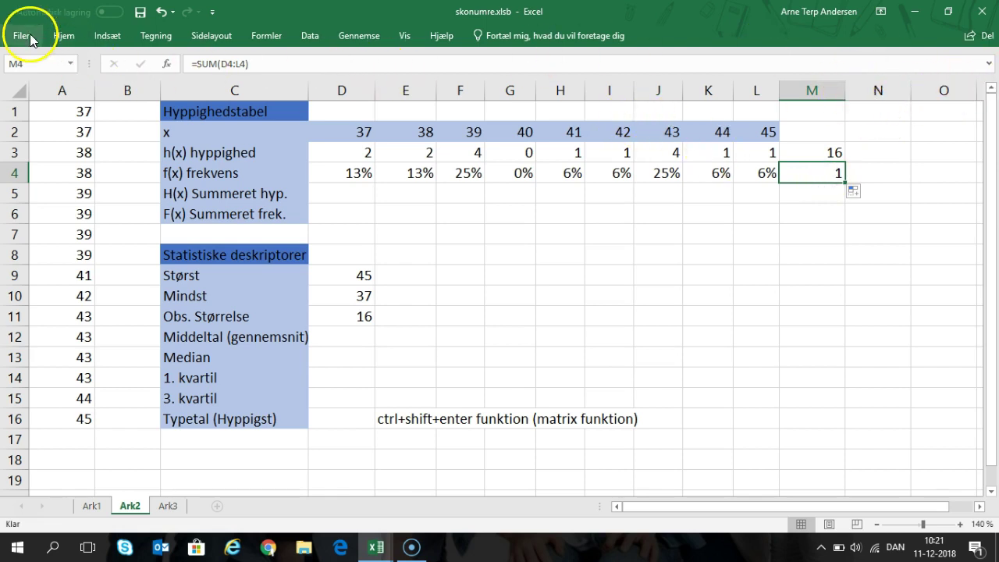
click(75, 37)
click(484, 85)
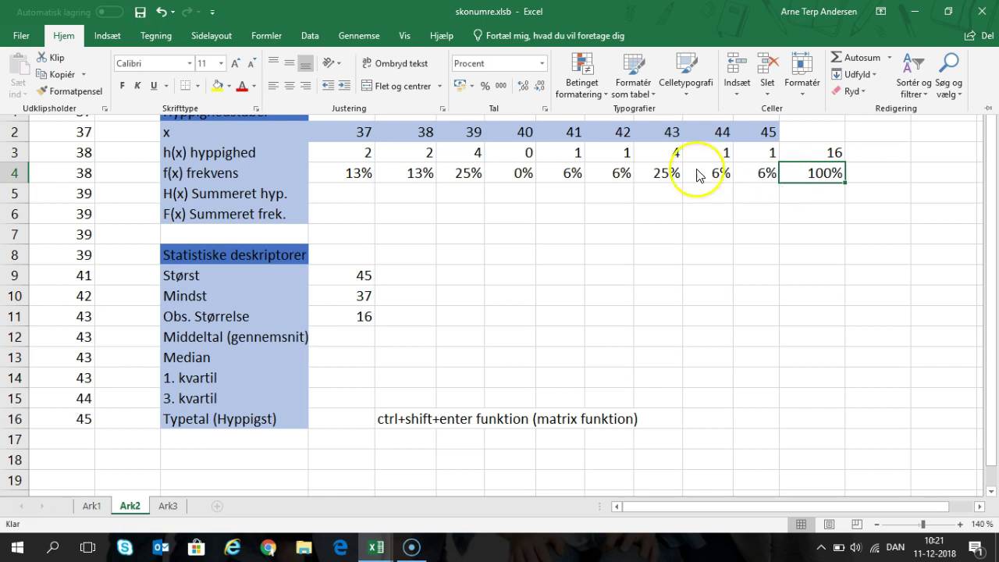
Enter a reference to D2 as the summed frequency H(x) of shoe size 37 in D5
click(358, 201)
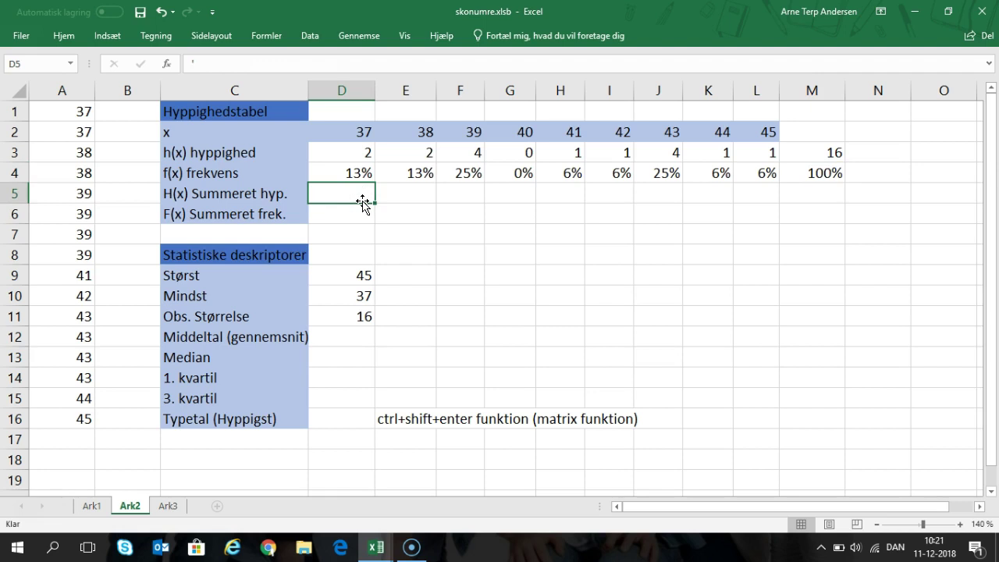
text(=)
click(366, 96)
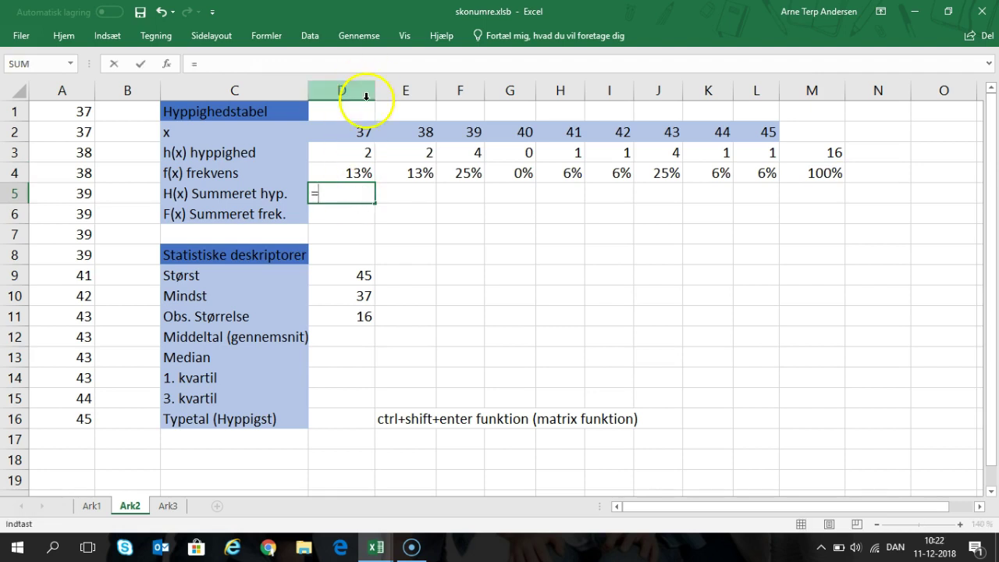
click(362, 130)
key(Return)
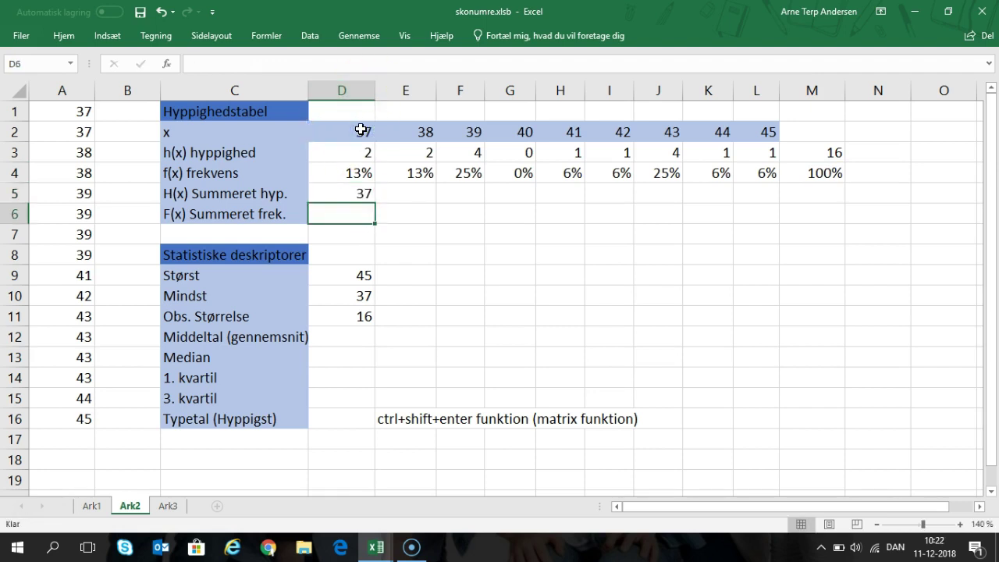
Enter a reference to D5 as the summed frequency H(x) of shoe size 38 in E5
click(427, 199)
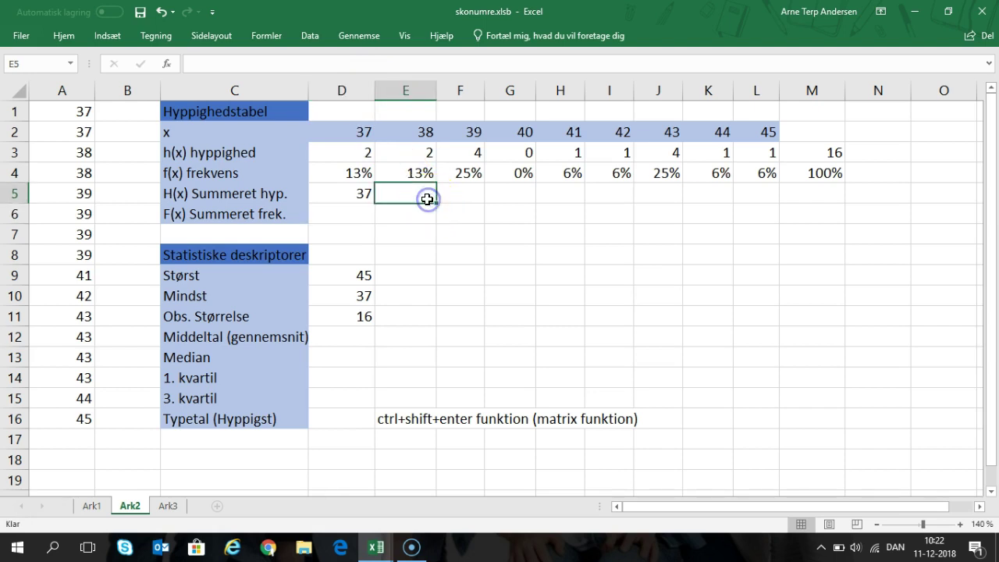
text(=)
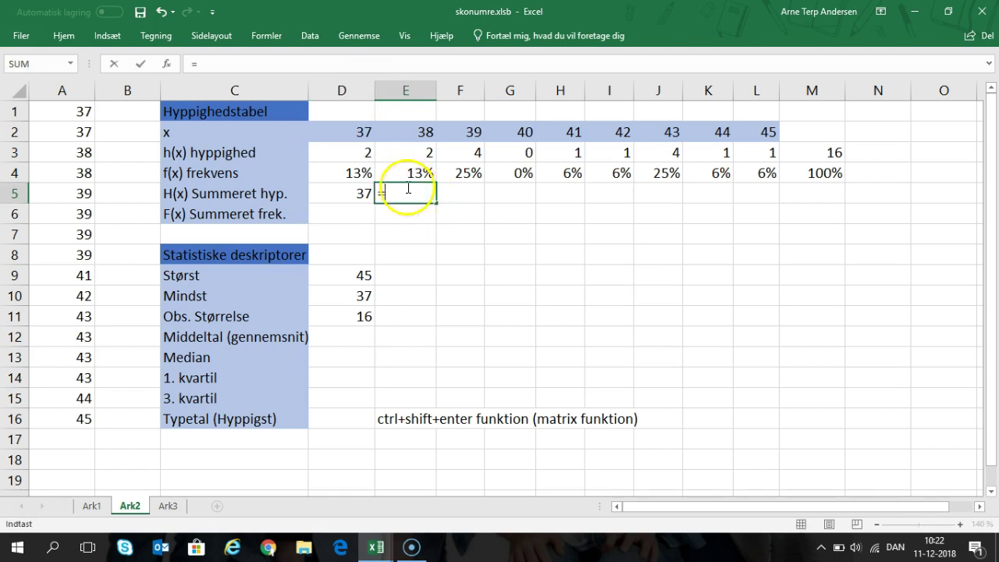
click(355, 203)
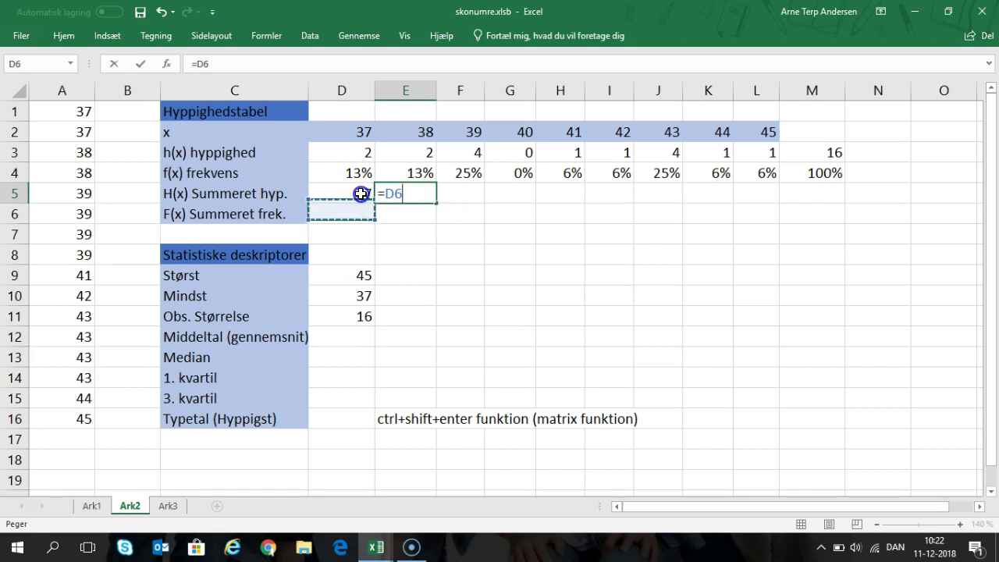
click(362, 194)
key(Return)
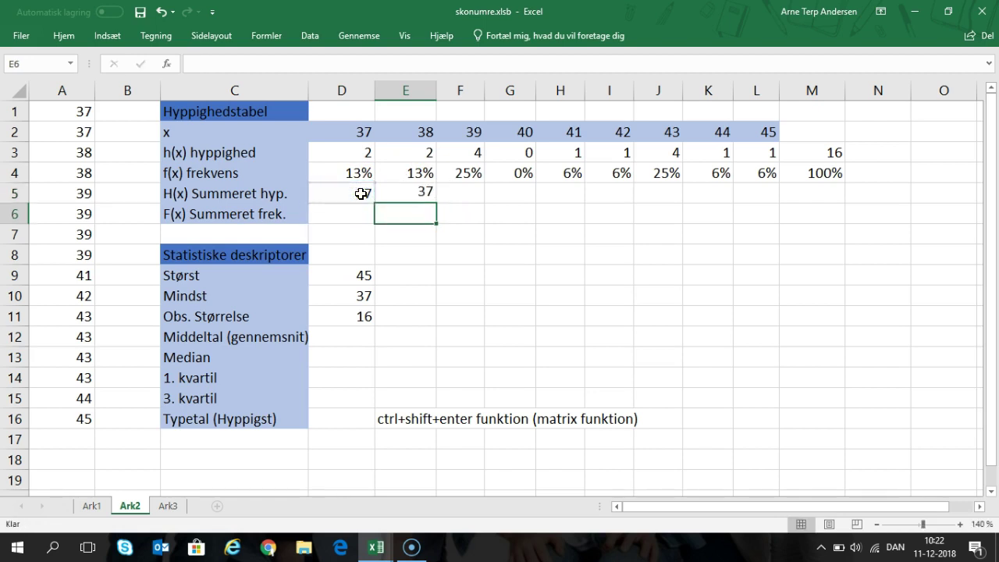
Replace the formula in D5 with =D3 so H(x) starts from the frequency of shoe size 37
click(361, 193)
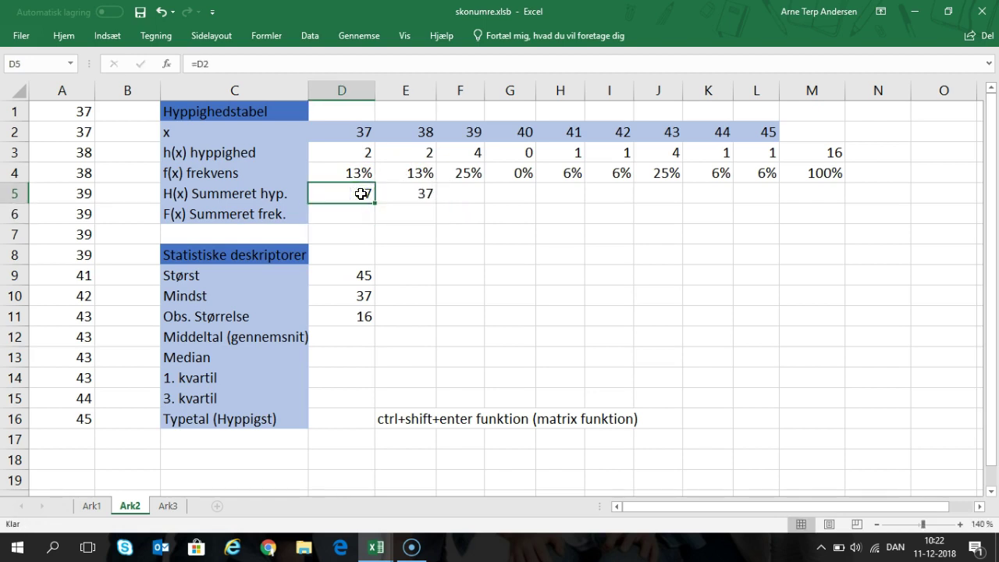
text(=)
click(364, 153)
key(Return)
Calculate the summed frequency H(x) of shoe size 38 in E5 with =E3+D5
click(413, 202)
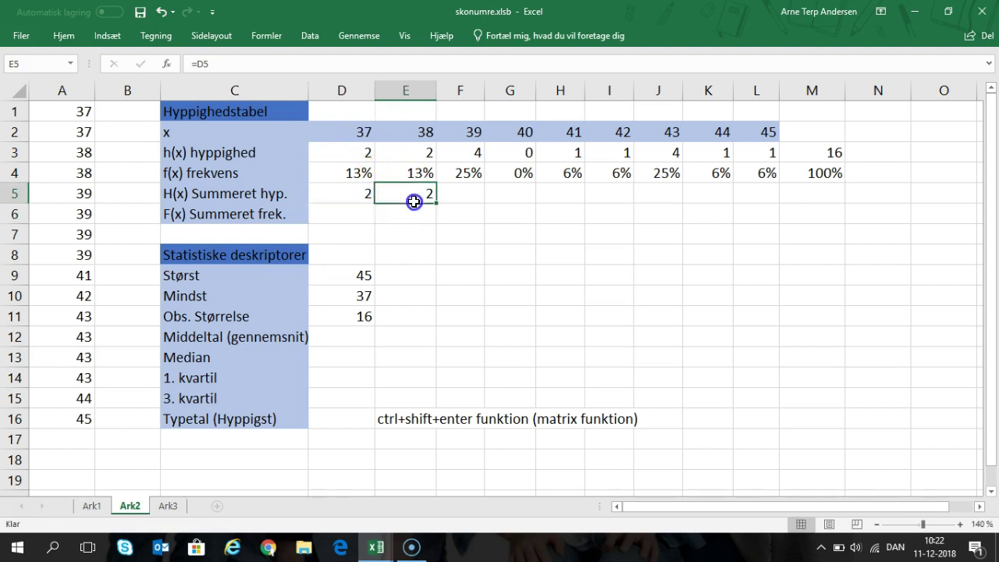
text(=)
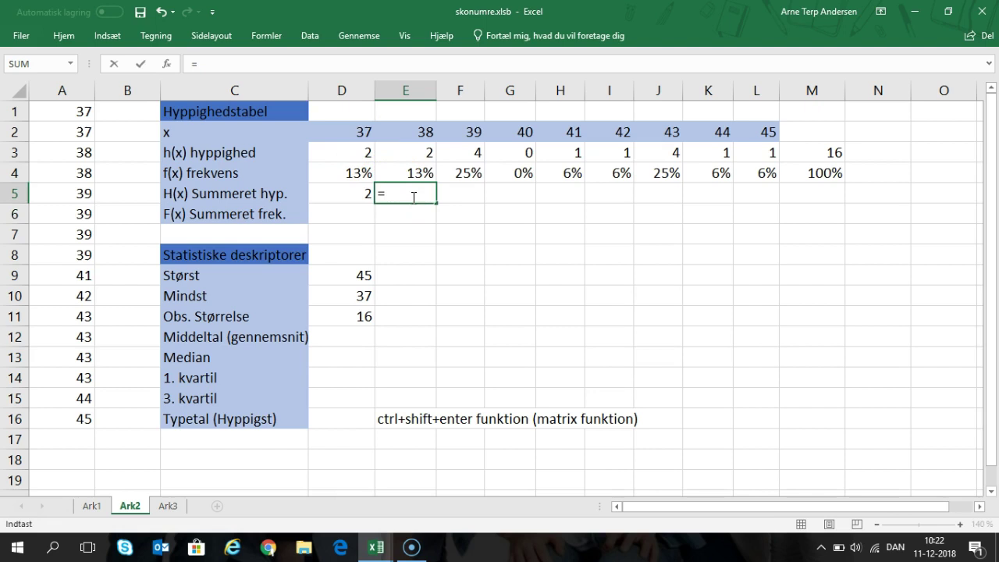
click(416, 153)
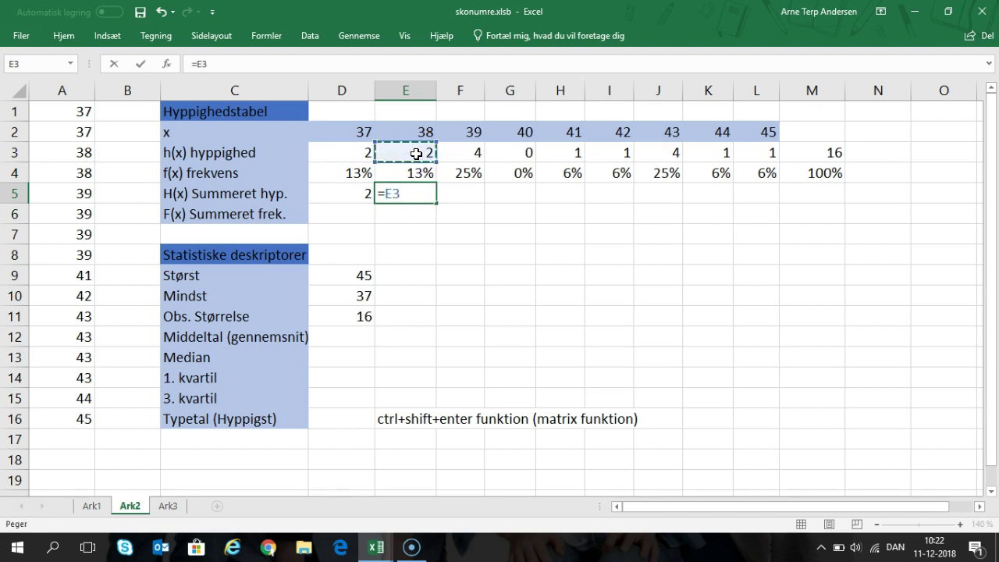
text(+)
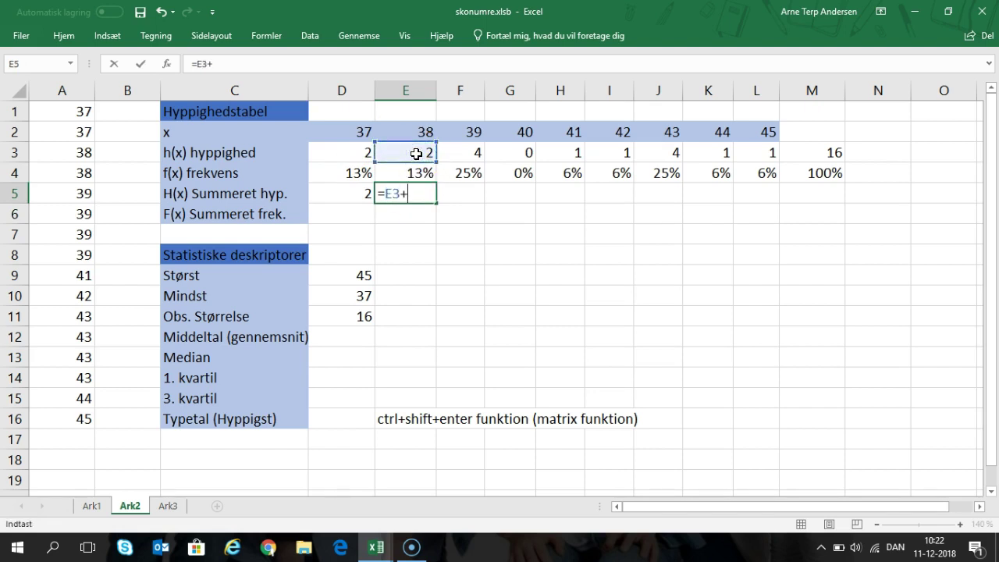
click(355, 191)
key(Return)
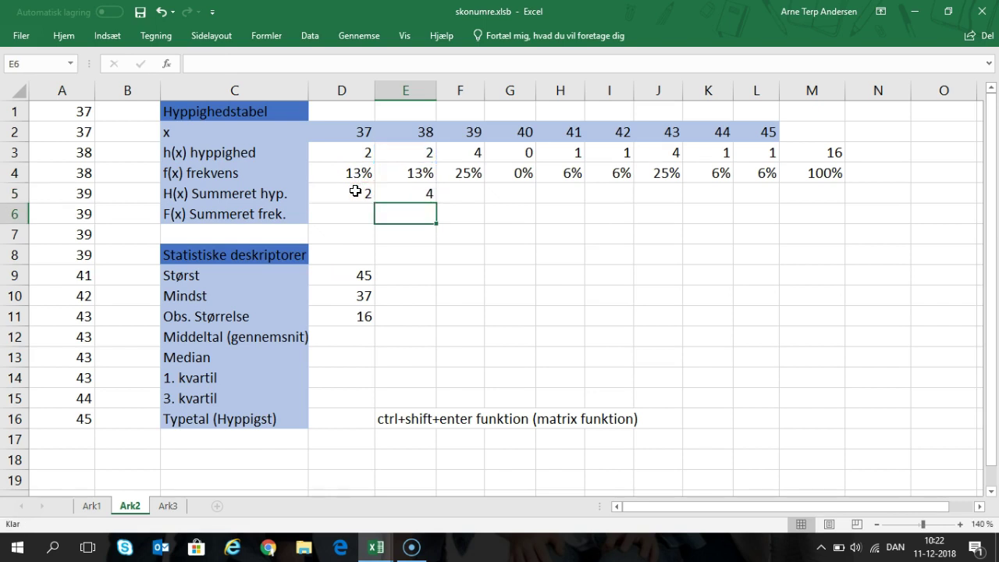
Fill the E5 formula across to L5 and compare L5 with the frequency total in M3
click(412, 192)
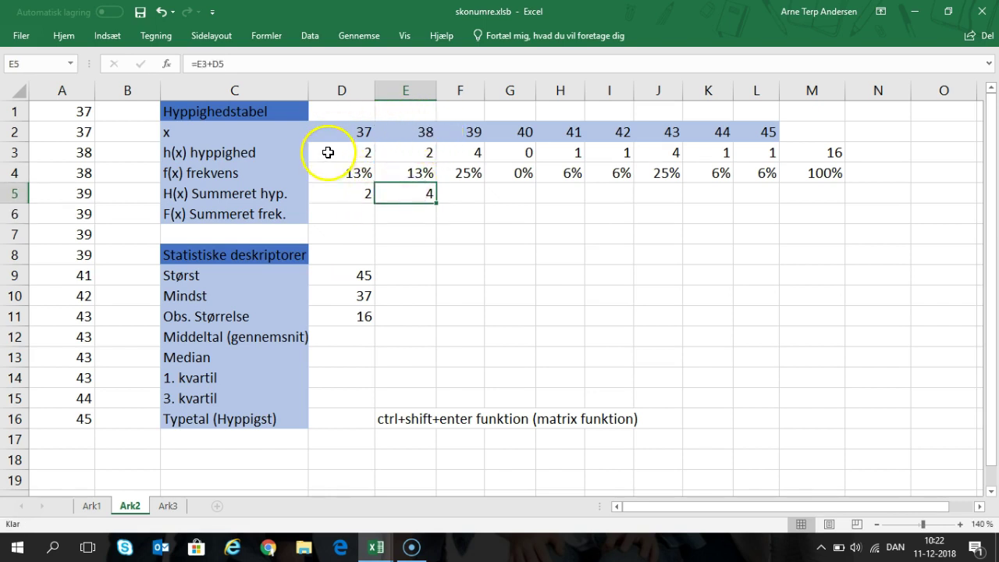
drag(439, 200, 762, 199)
click(757, 195)
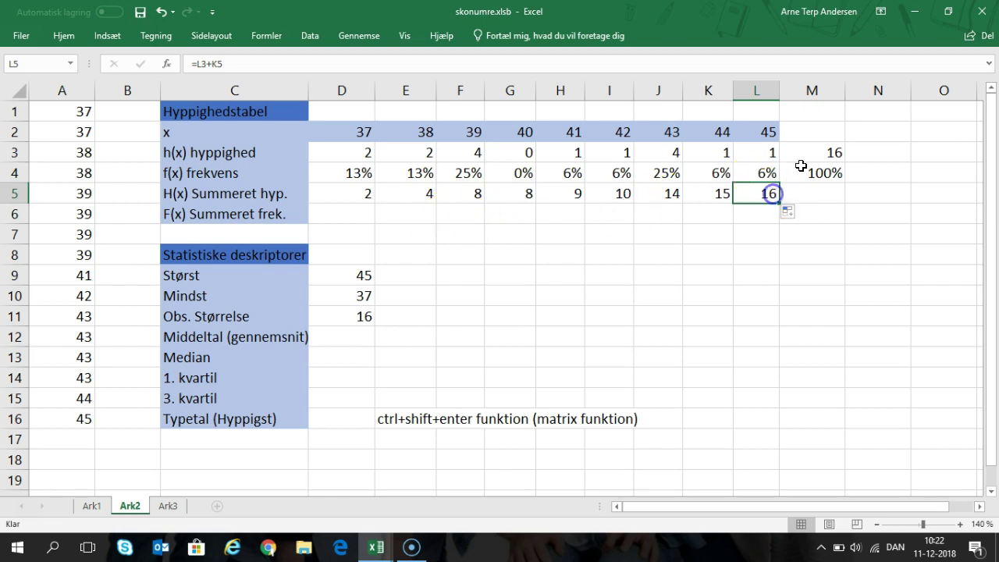
click(823, 151)
click(767, 191)
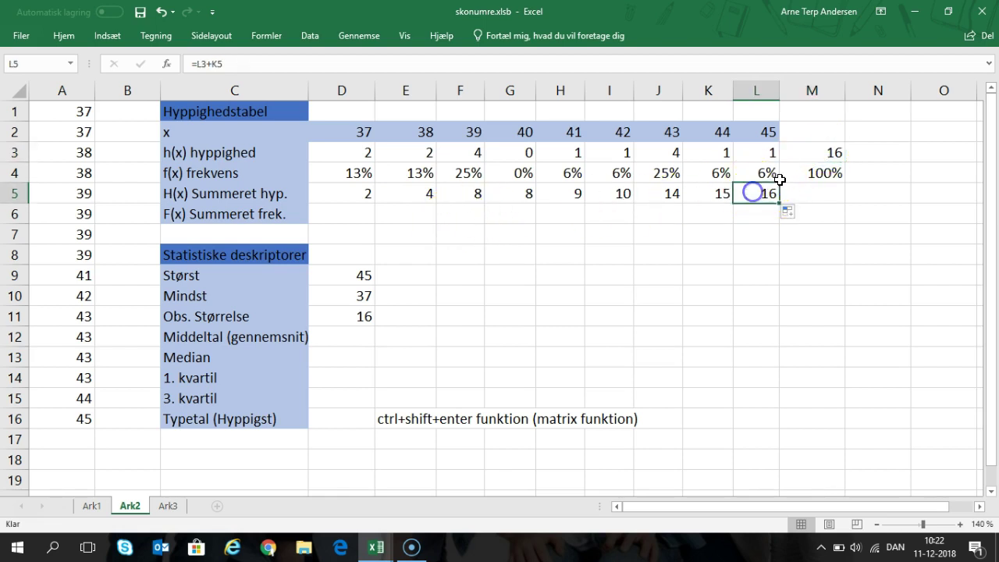
click(826, 155)
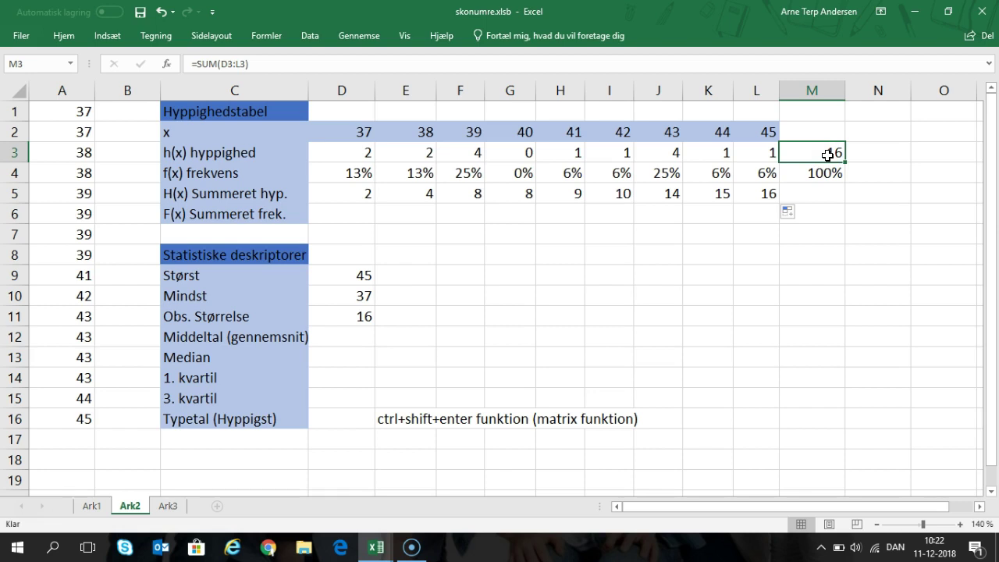
Fill the H(x) formulas in D5:L5 down into the F(x) row, D6:L6
click(366, 220)
drag(352, 194, 779, 220)
click(755, 214)
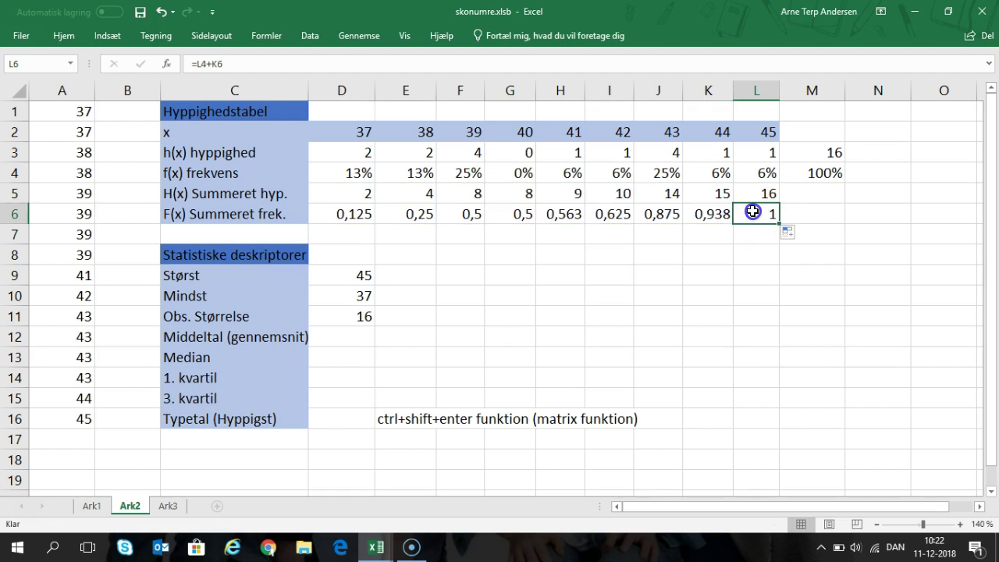
Inspect the summed relative frequency formulas in L6 and E6
double_click(754, 214)
key(Return)
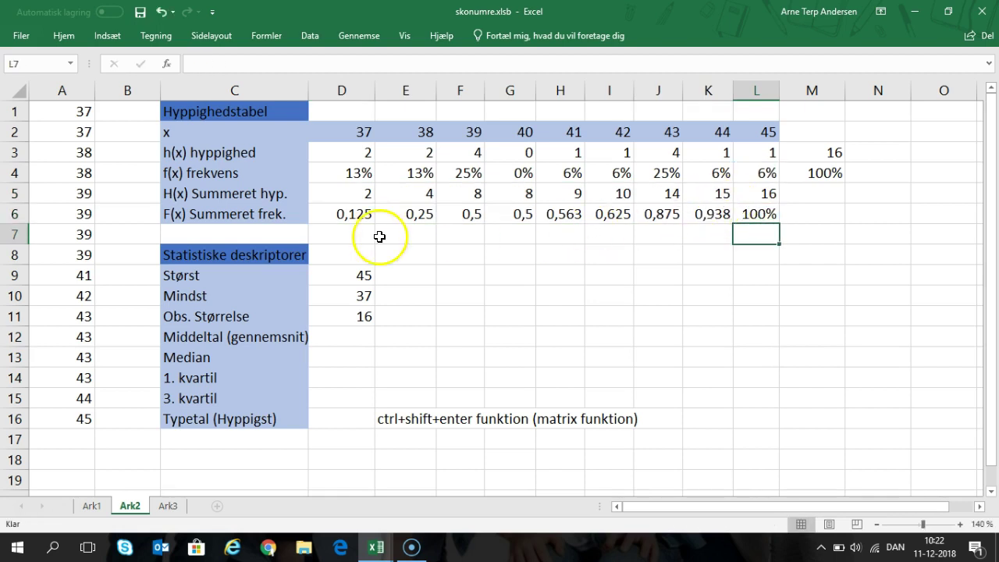
double_click(407, 215)
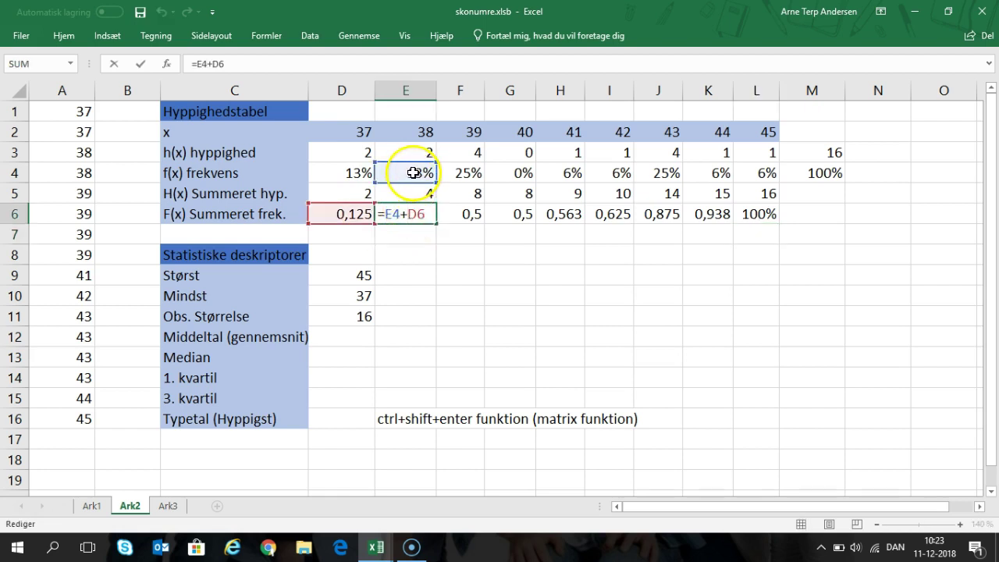
key(Return)
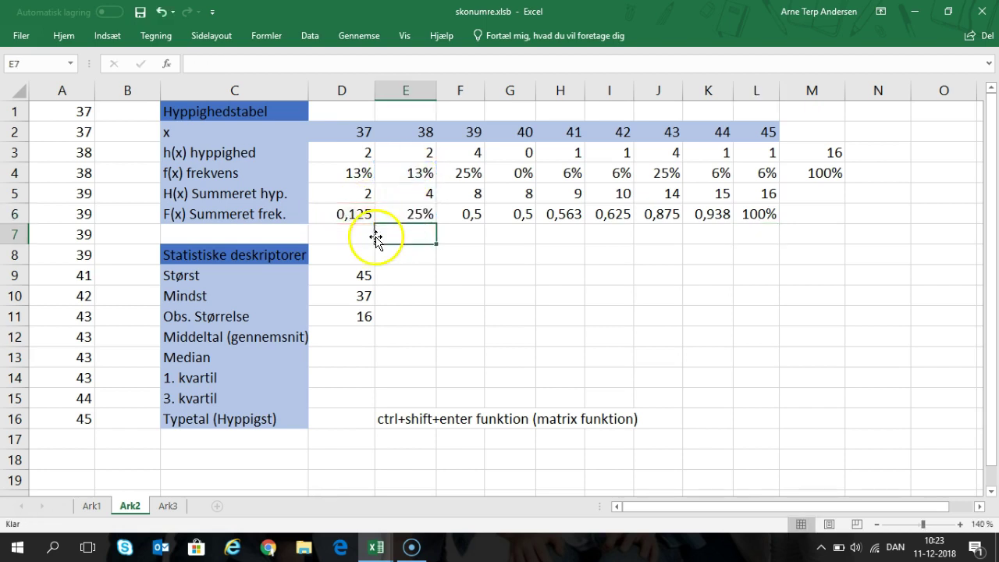
Format the summed relative frequencies in D6:L6 as percentages
drag(346, 215, 761, 213)
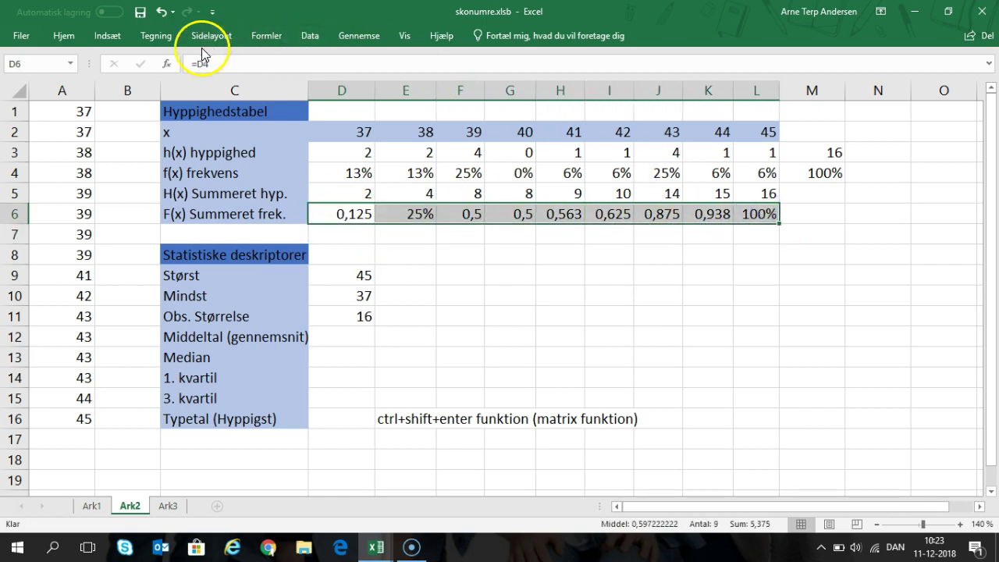
click(106, 37)
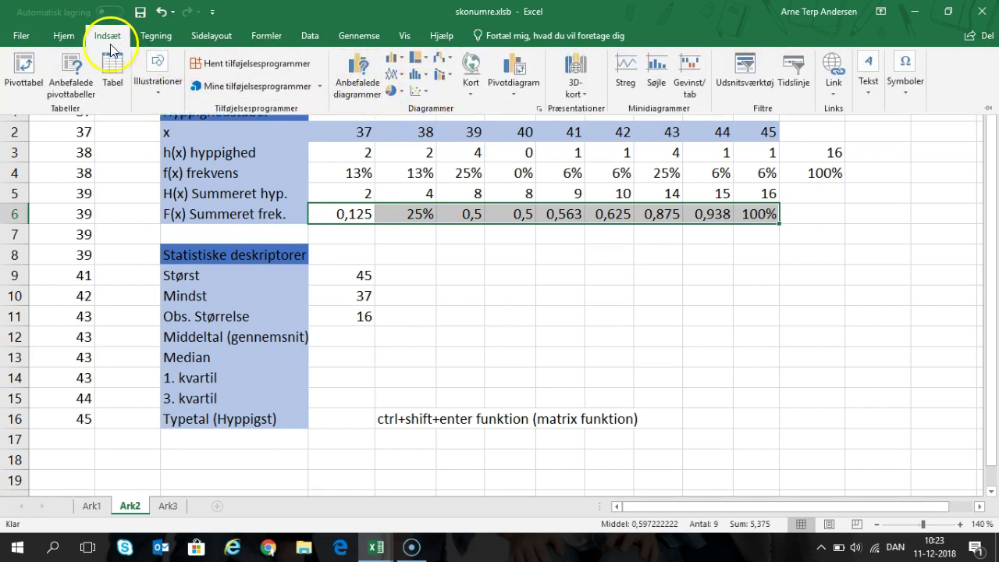
click(74, 42)
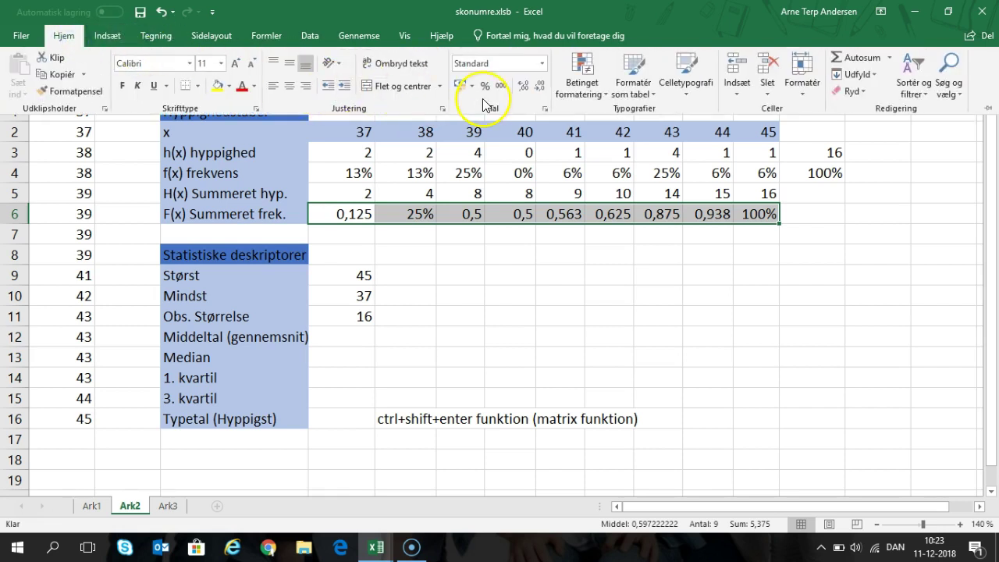
click(484, 85)
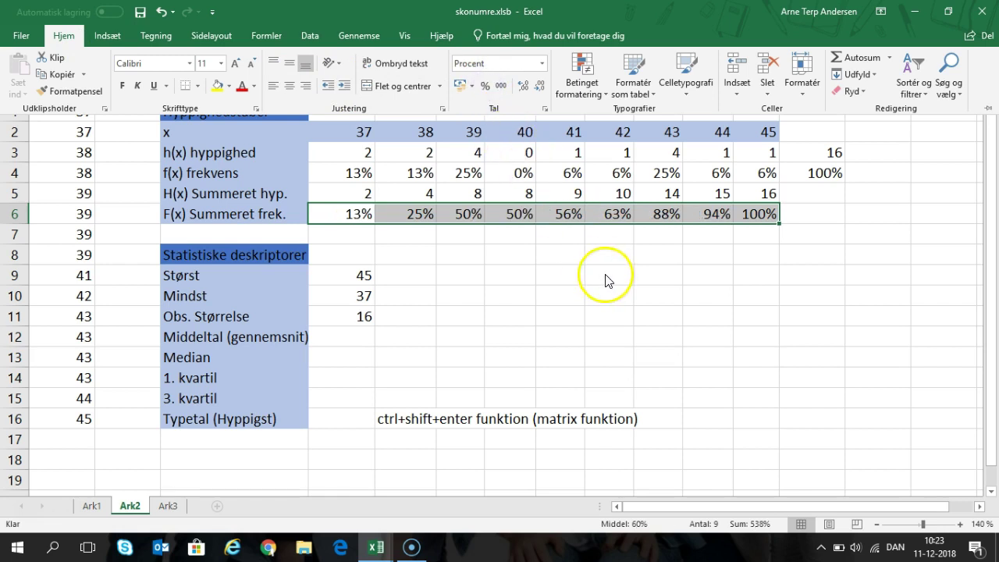
click(739, 272)
click(878, 254)
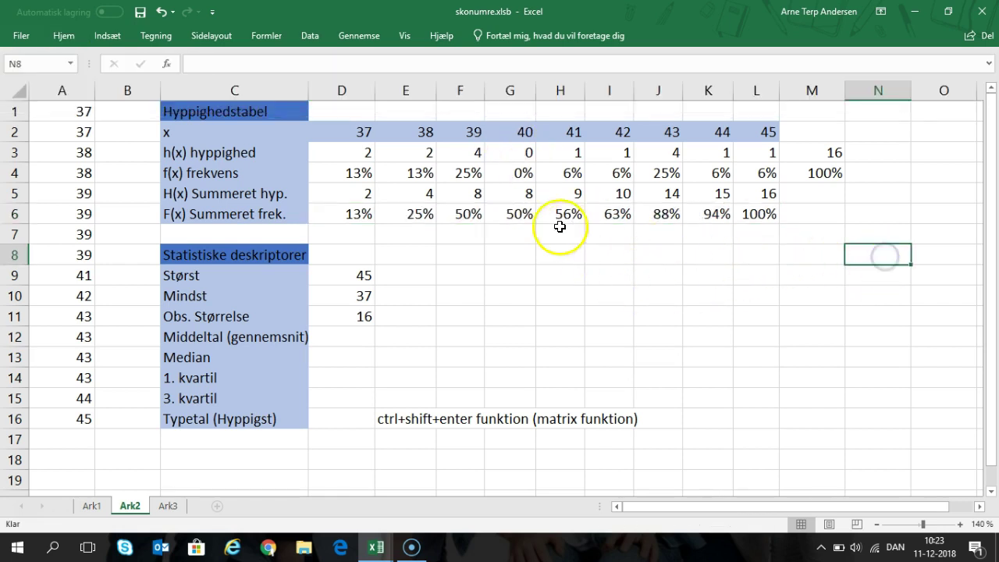
Review how the H(x) and F(x) formulas in D5:E6 build on the cells above and beside them
click(355, 213)
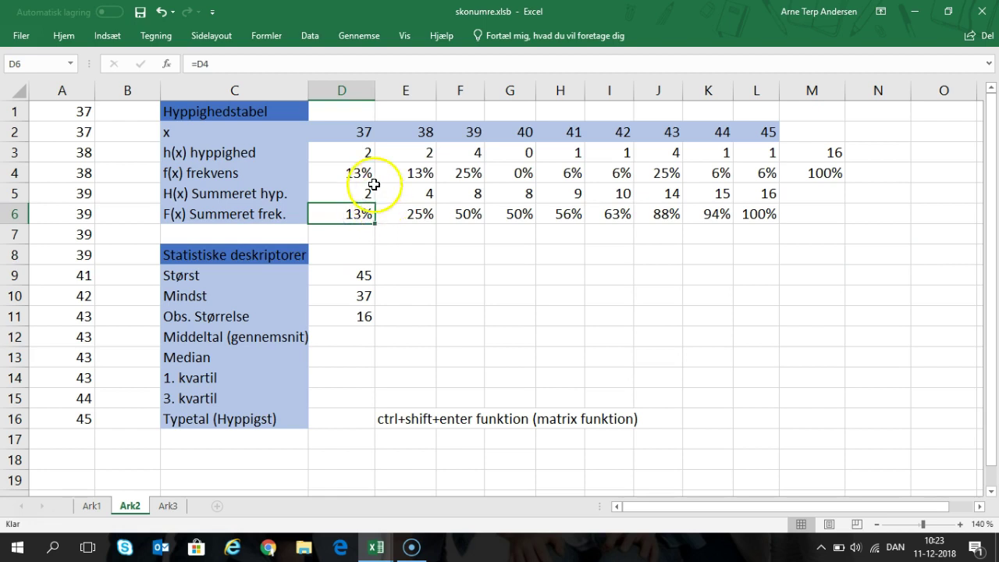
click(360, 194)
click(397, 195)
double_click(398, 195)
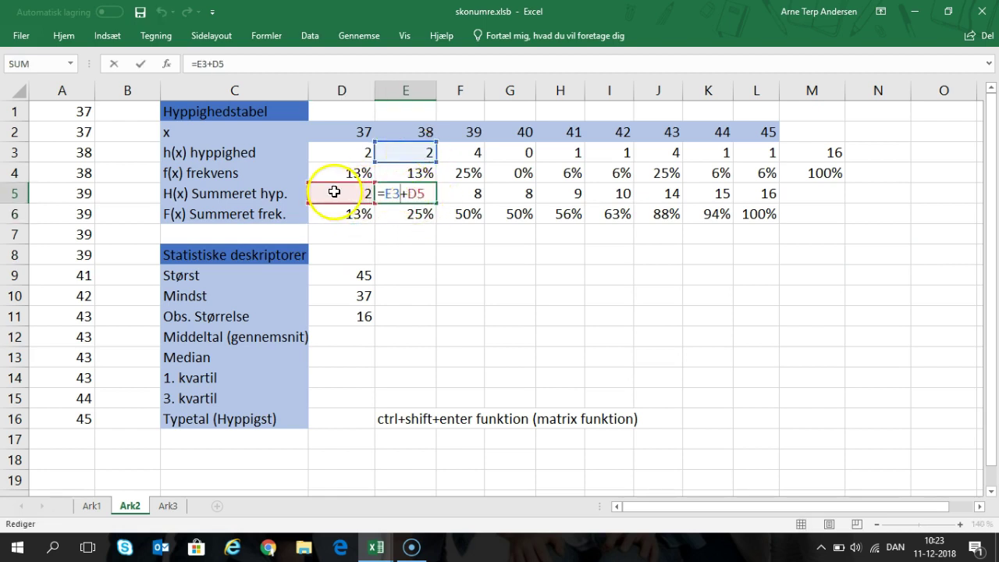
key(Return)
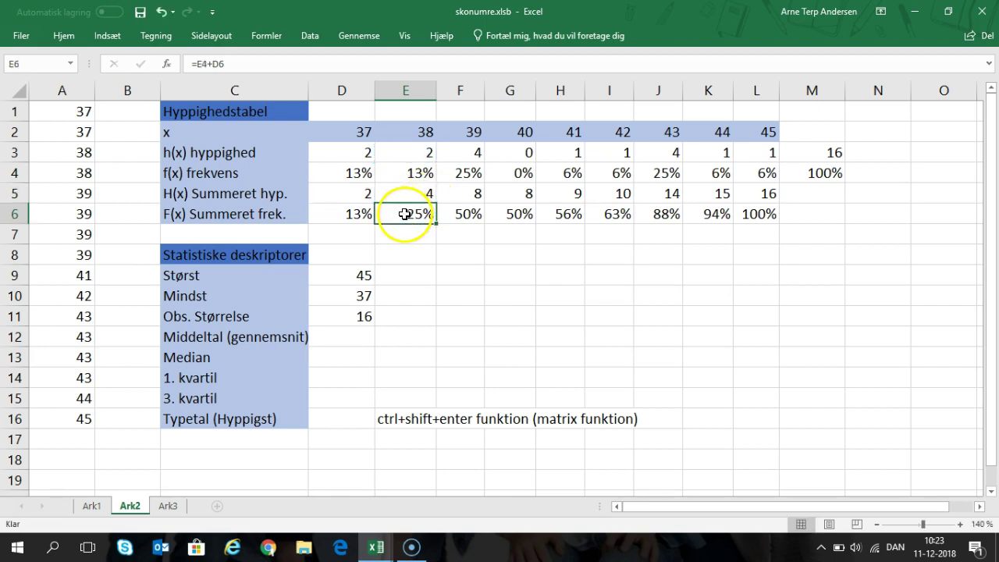
double_click(400, 212)
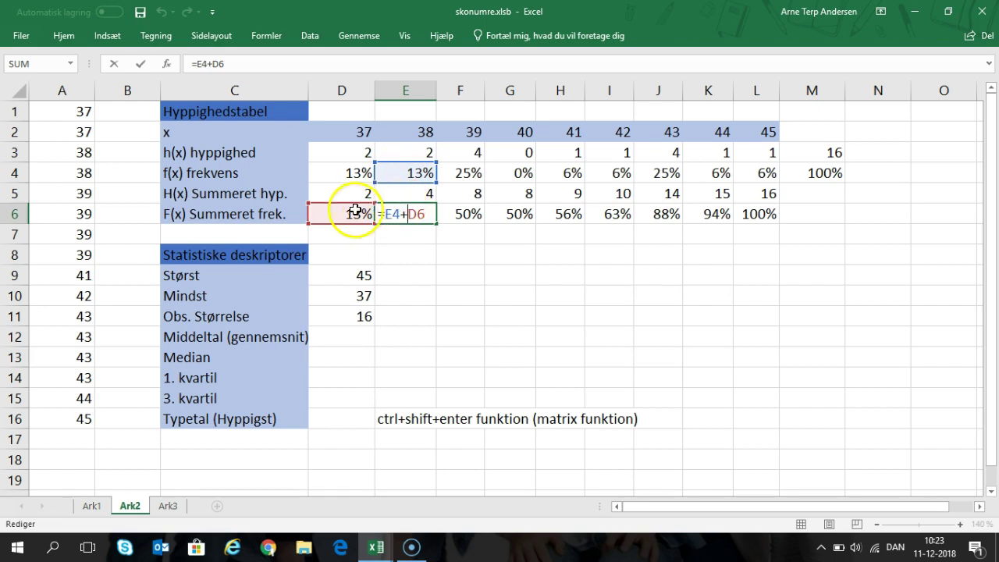
key(Return)
Copy the H(x) formulas from D5:L5 down into D6:L6 again and check the formula in E6
drag(363, 195, 783, 220)
click(765, 248)
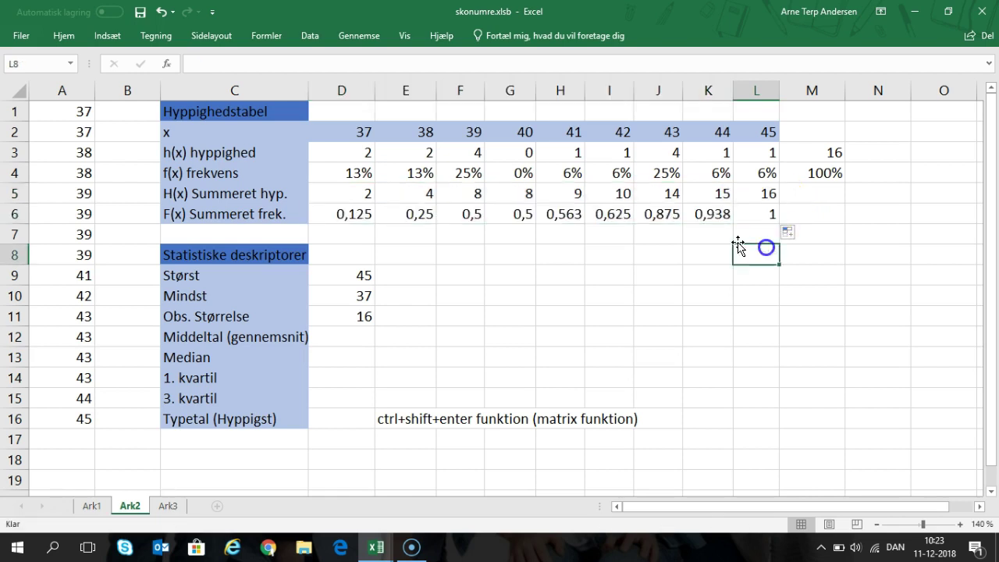
double_click(416, 216)
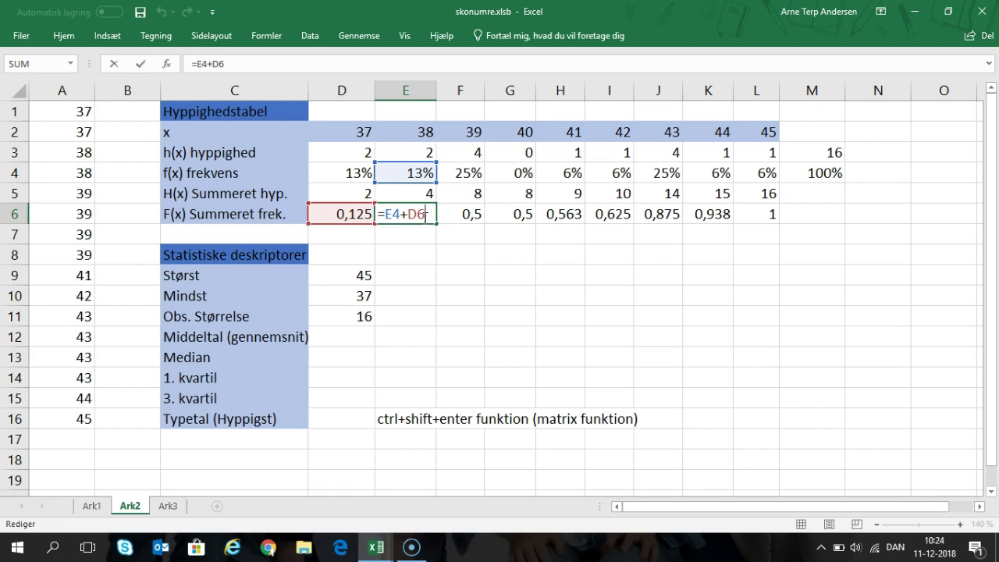
key(Return)
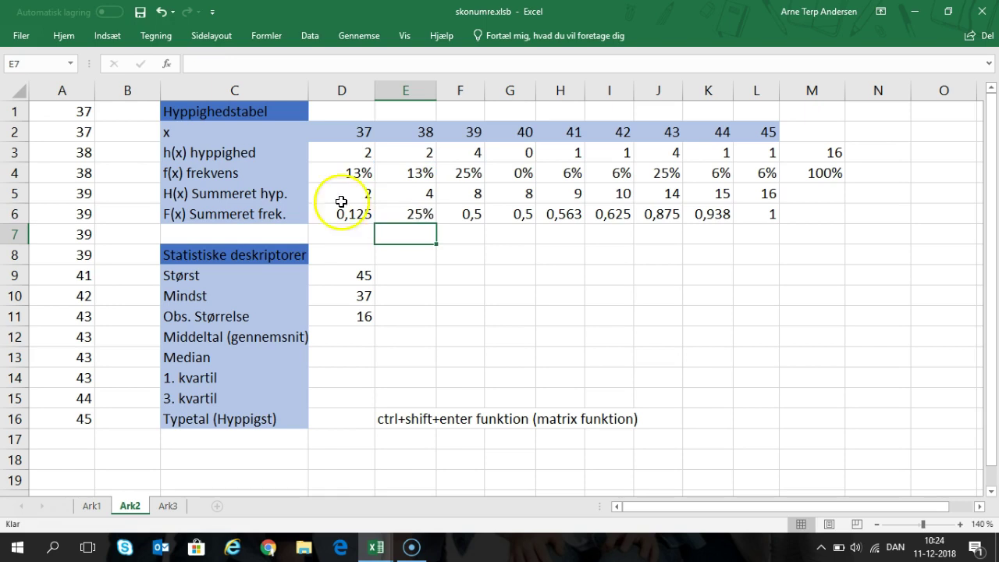
Apply the percentage format to the F(x) row D6:L6 and compare L6 with the total in M4
drag(331, 210, 765, 214)
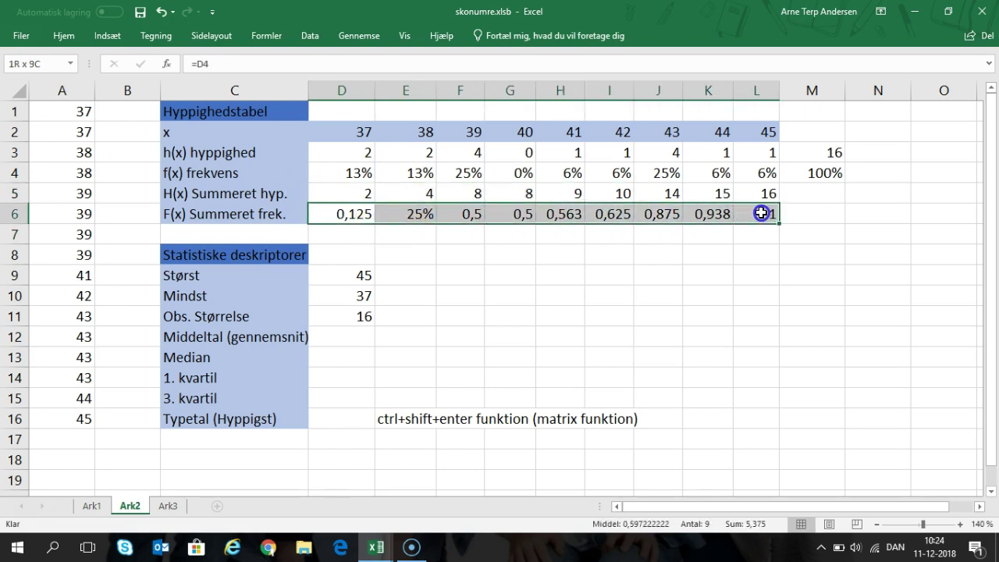
click(64, 36)
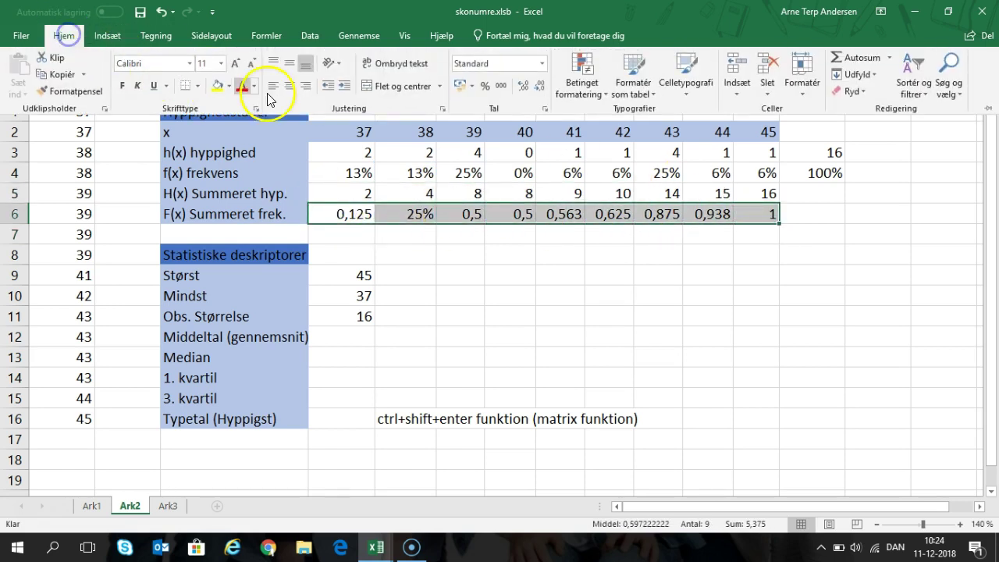
click(485, 86)
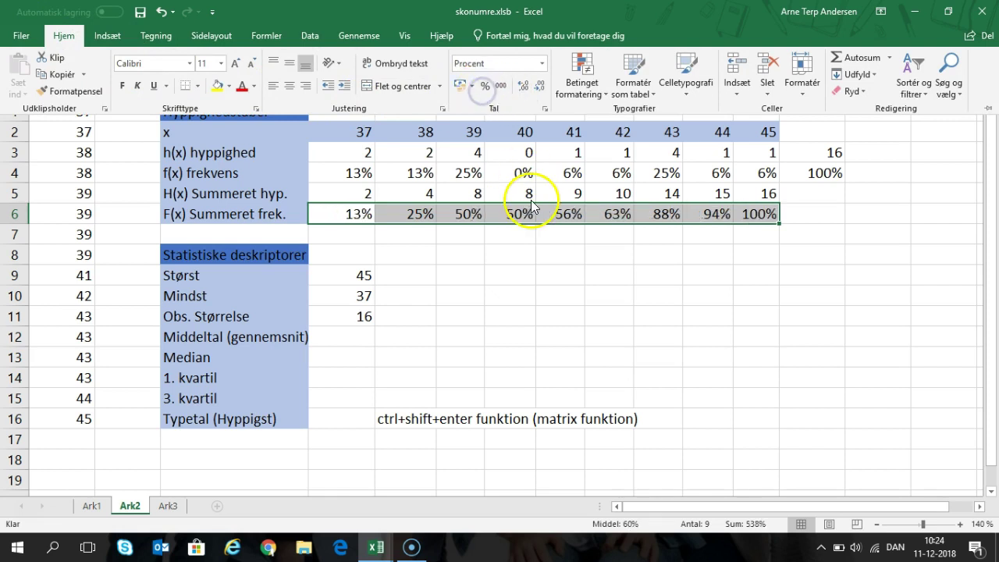
click(763, 213)
click(758, 275)
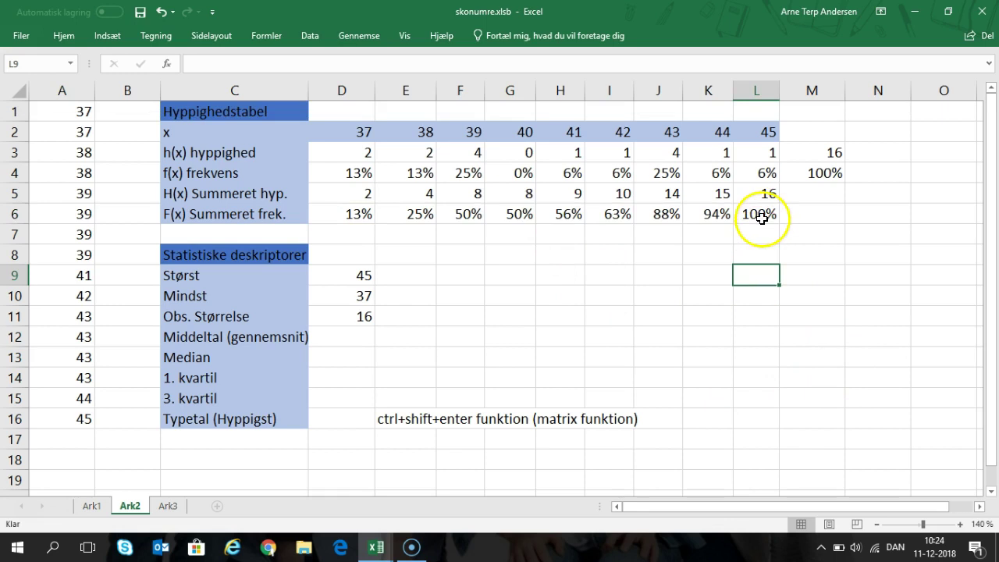
click(757, 214)
click(816, 173)
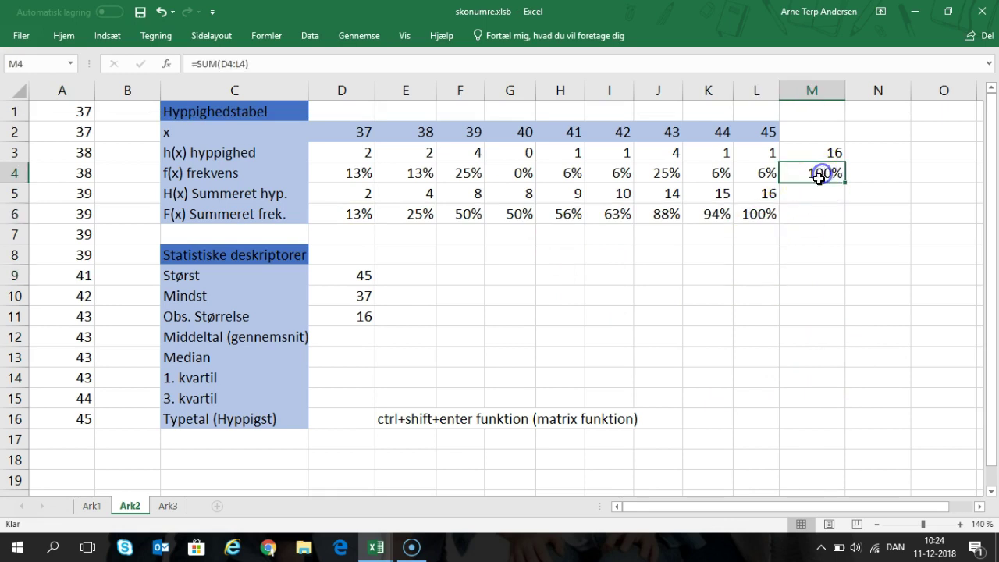
Calculate the mean of the shoe sizes in D12 with =MIDDEL(A1:A16) and check the entered formula
click(721, 271)
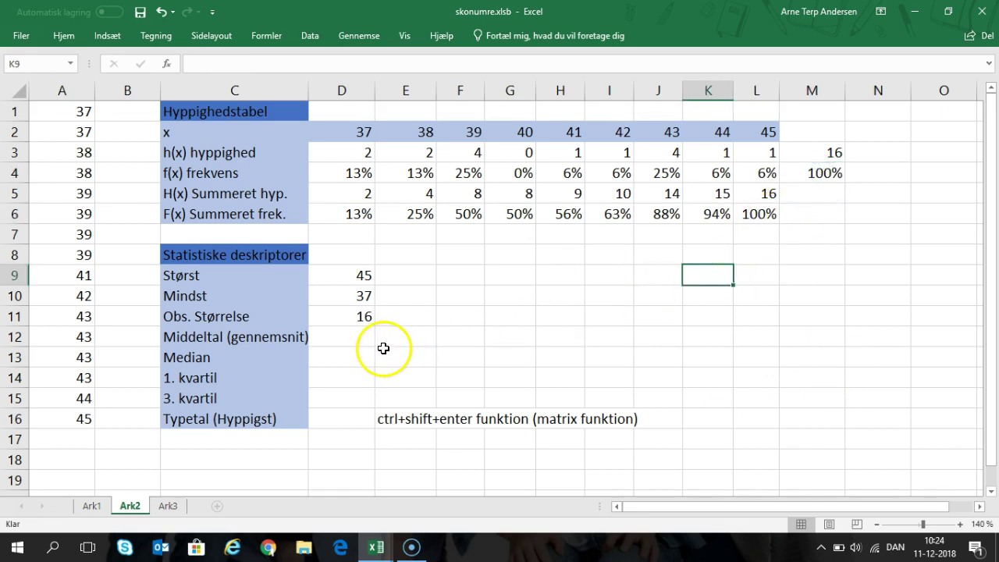
click(354, 334)
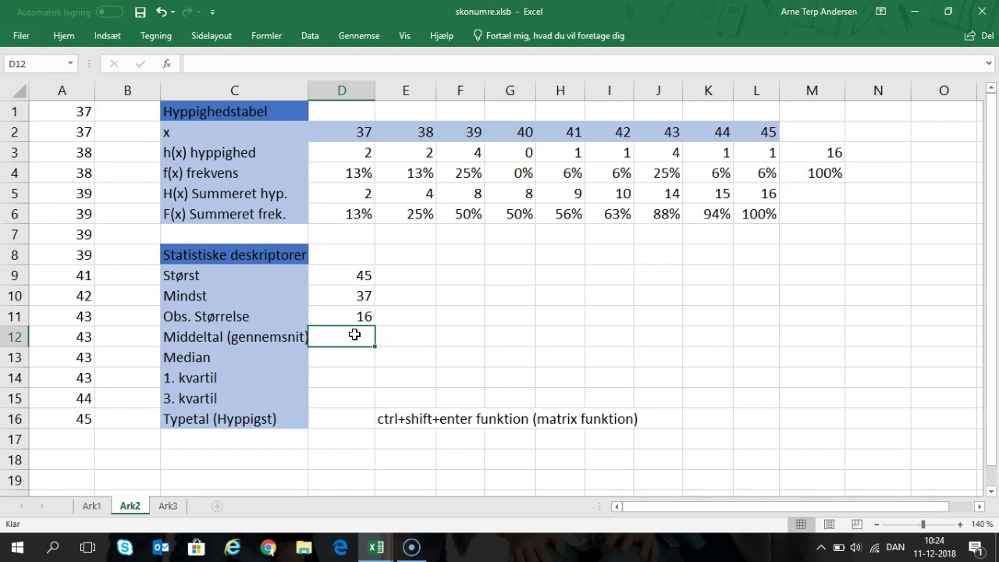
text(=midde)
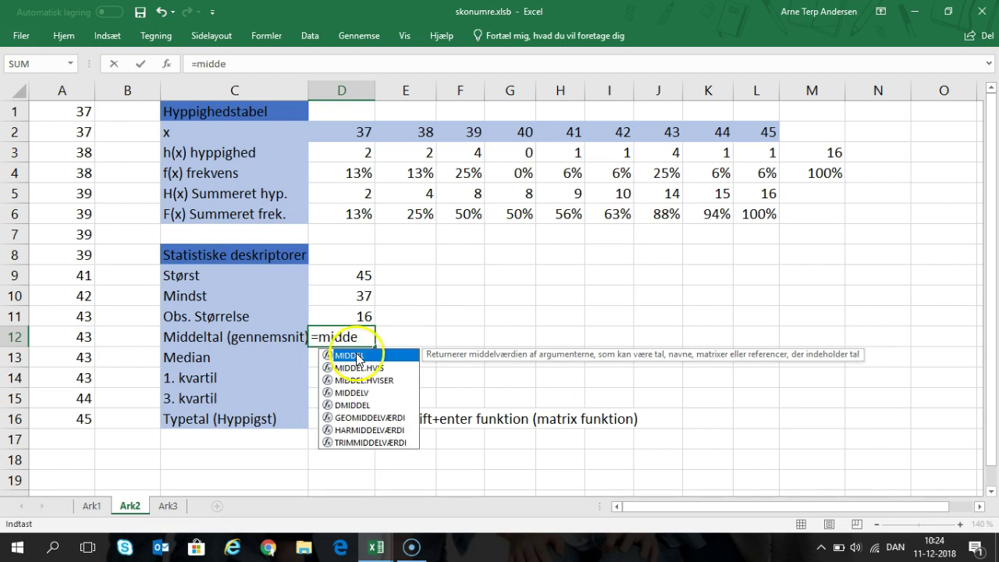
double_click(352, 355)
drag(76, 111, 79, 419)
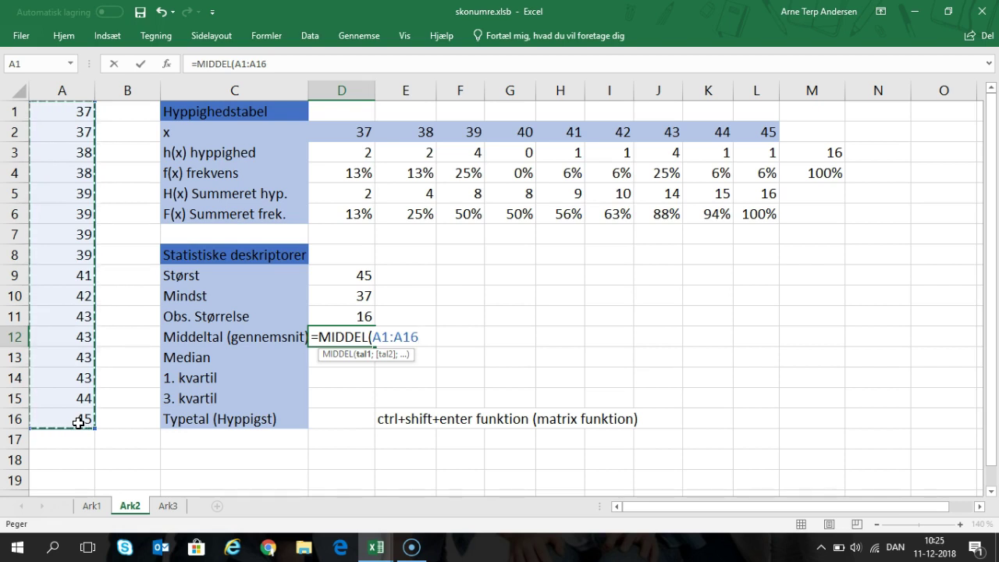
key(Return)
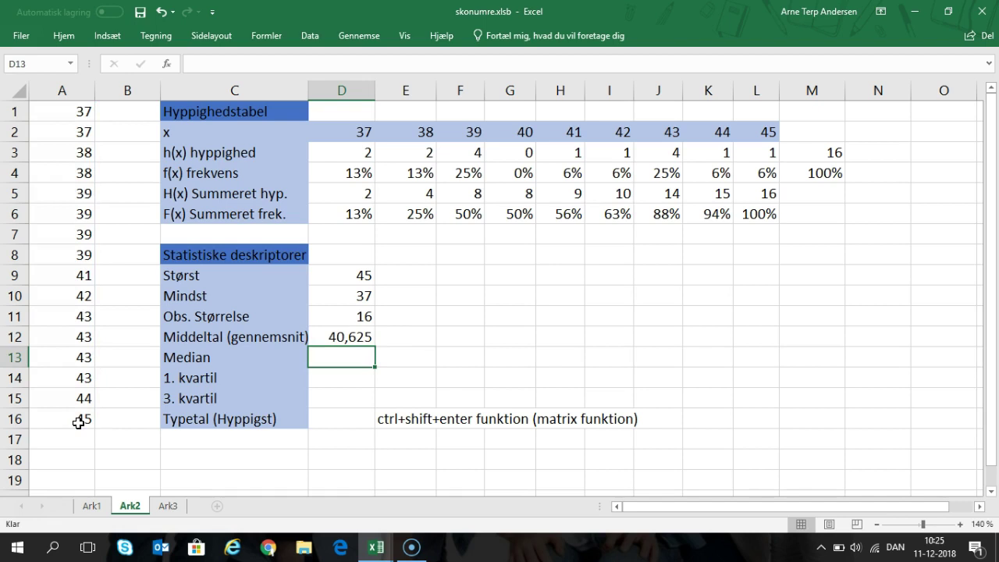
click(355, 339)
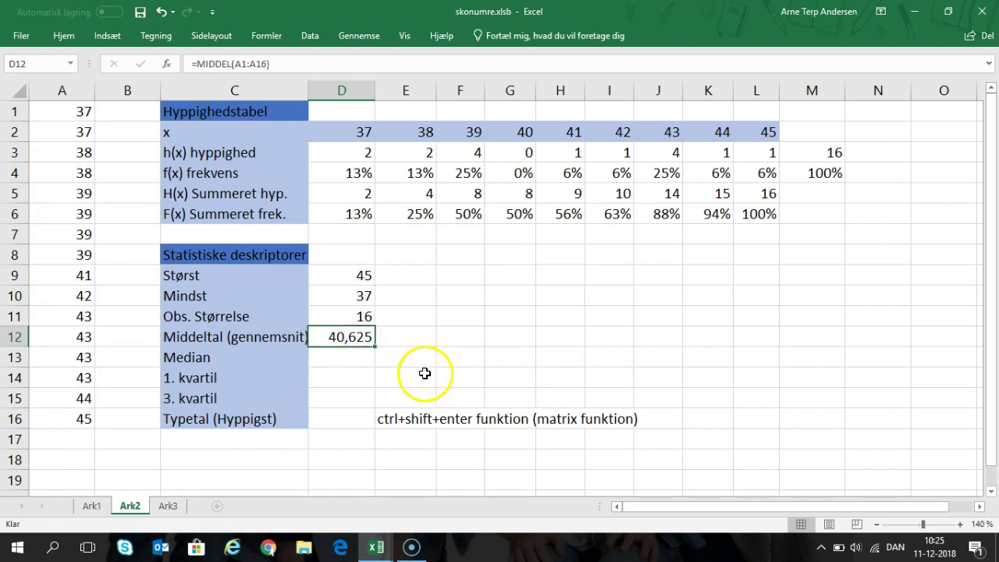
Calculate the median of the shoe sizes in D13 with =MEDIAN(A1:A16) and check the entered formula
click(350, 362)
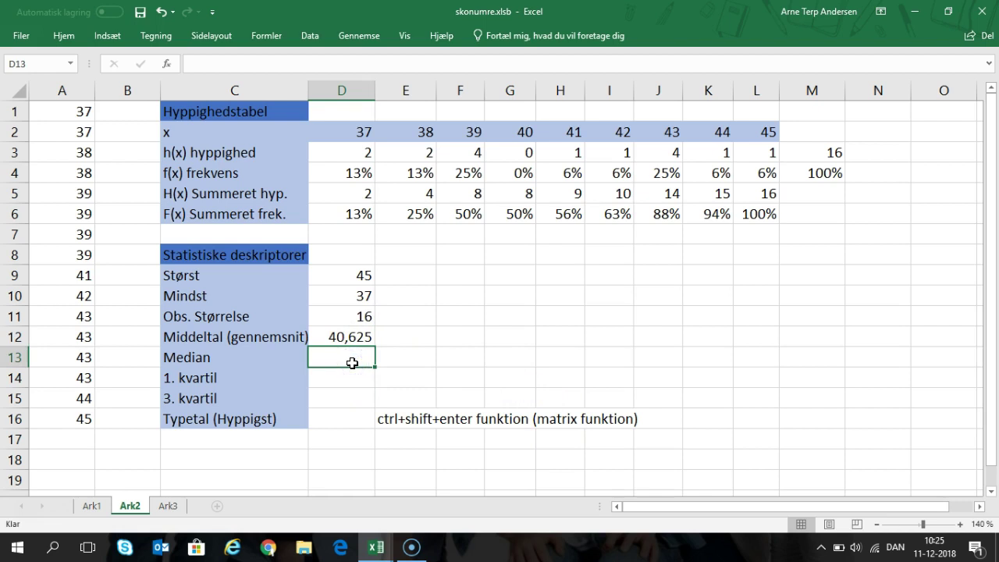
text(=me)
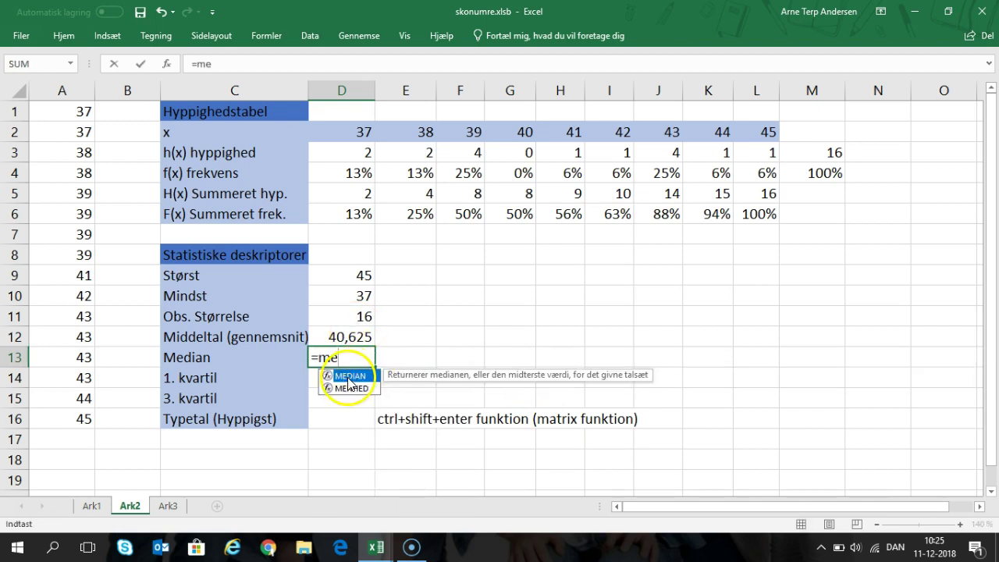
double_click(353, 379)
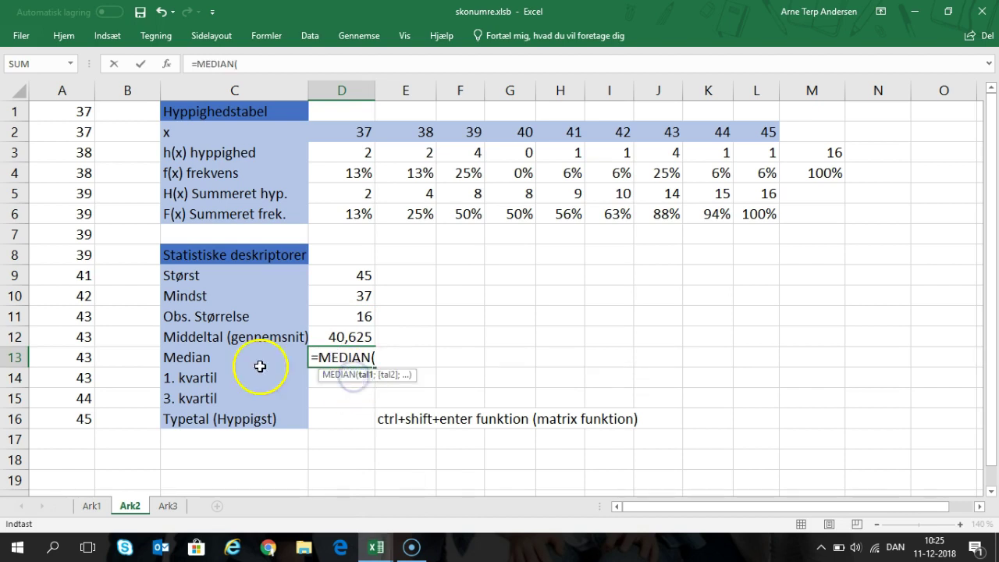
drag(50, 418, 74, 79)
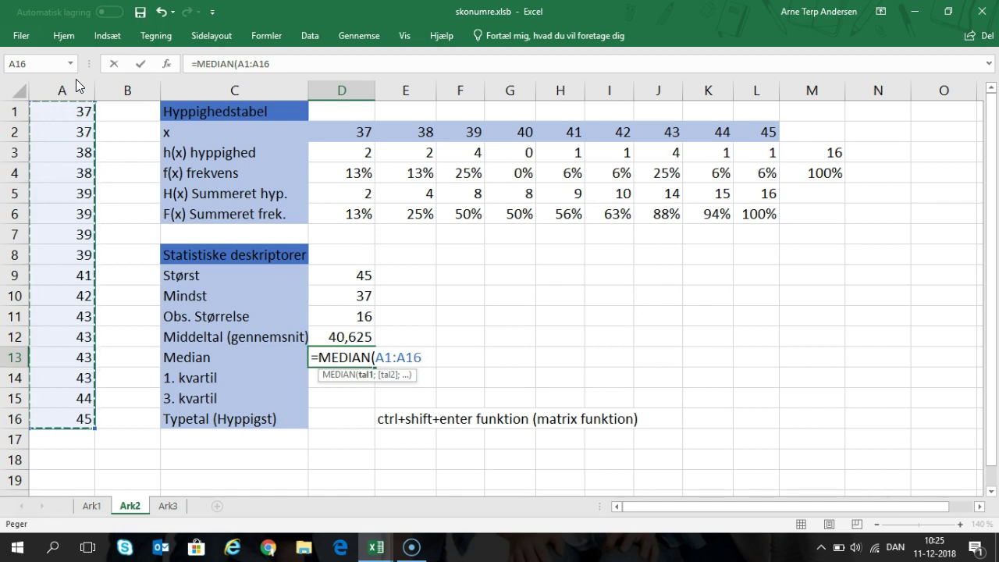
key(Return)
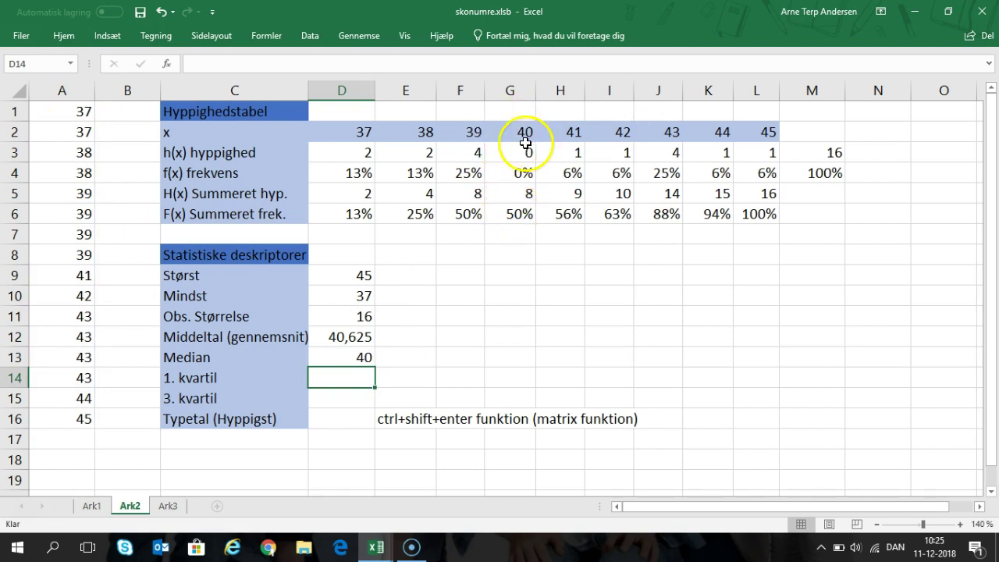
click(345, 353)
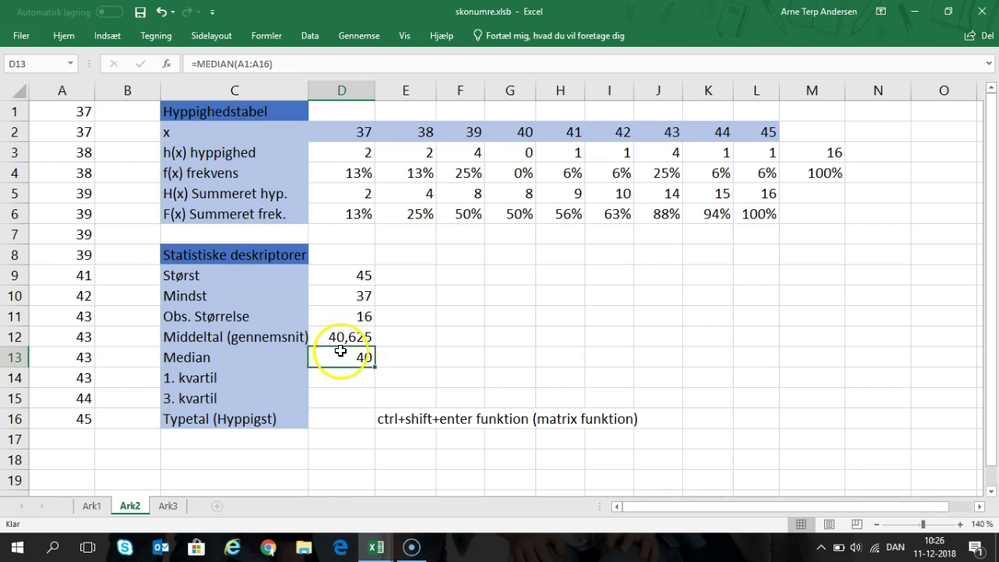
Calculate the first quartile in D14 with =KVARTIL.MEDTAG(A1:A16;1)
click(351, 378)
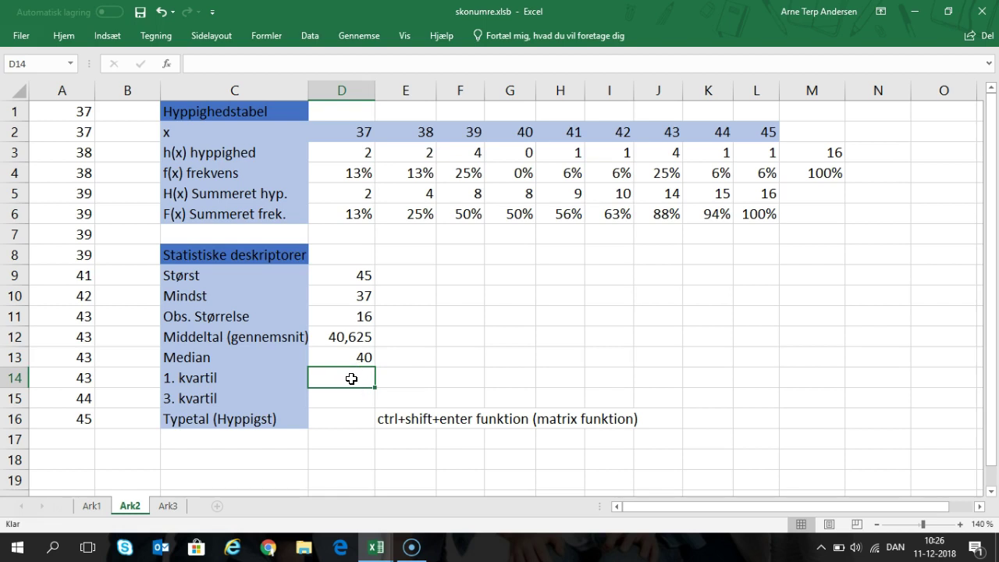
text(=k)
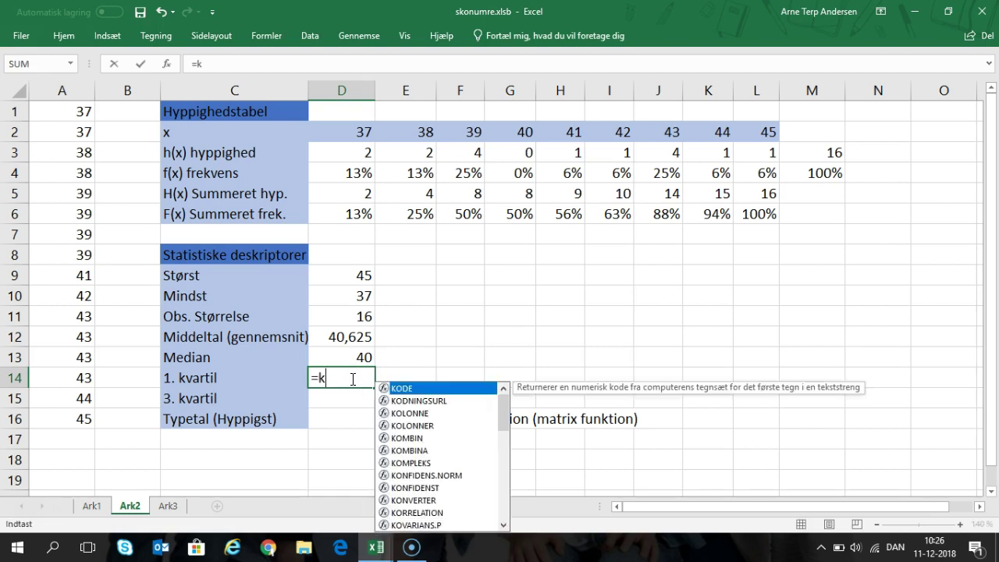
text(var)
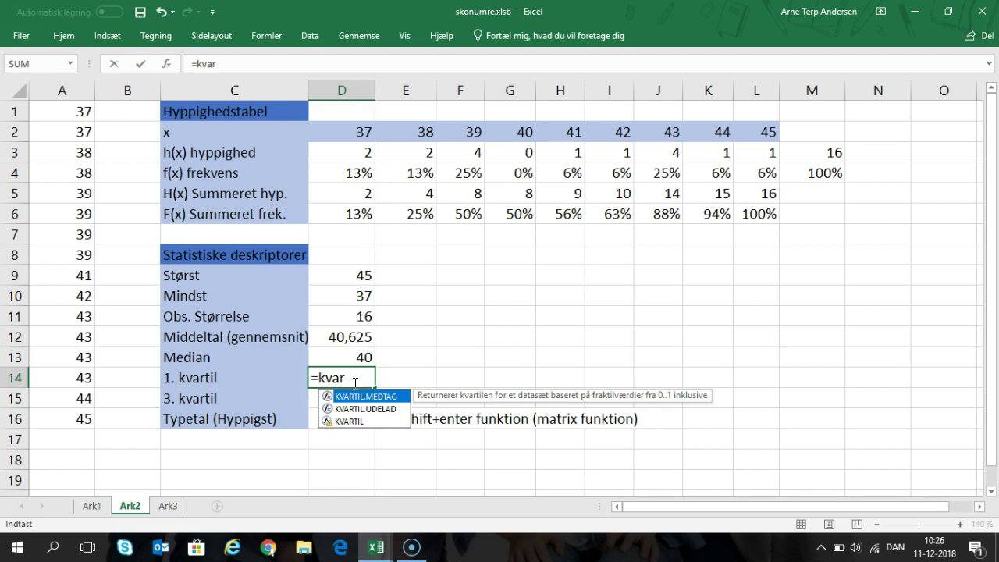
click(368, 397)
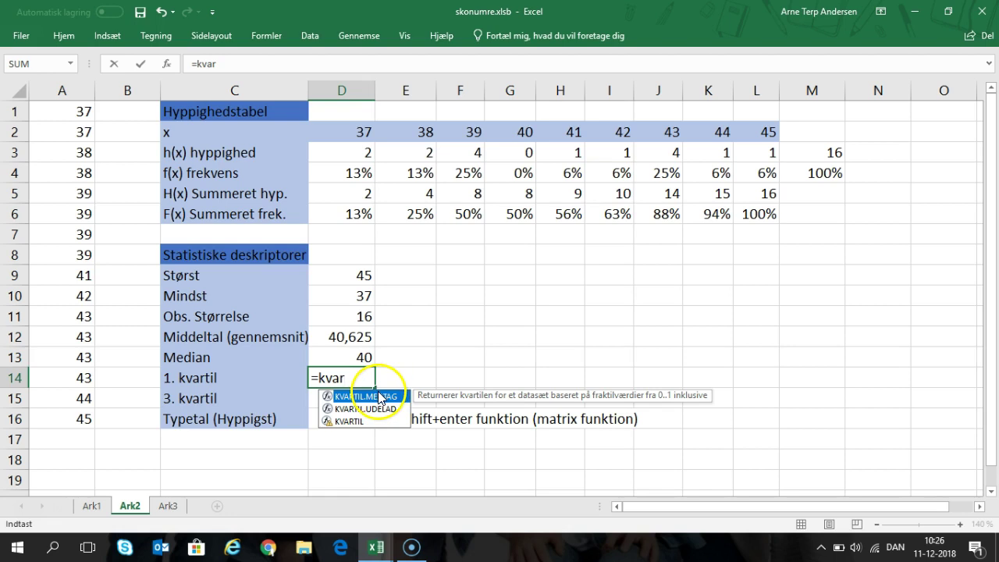
double_click(374, 395)
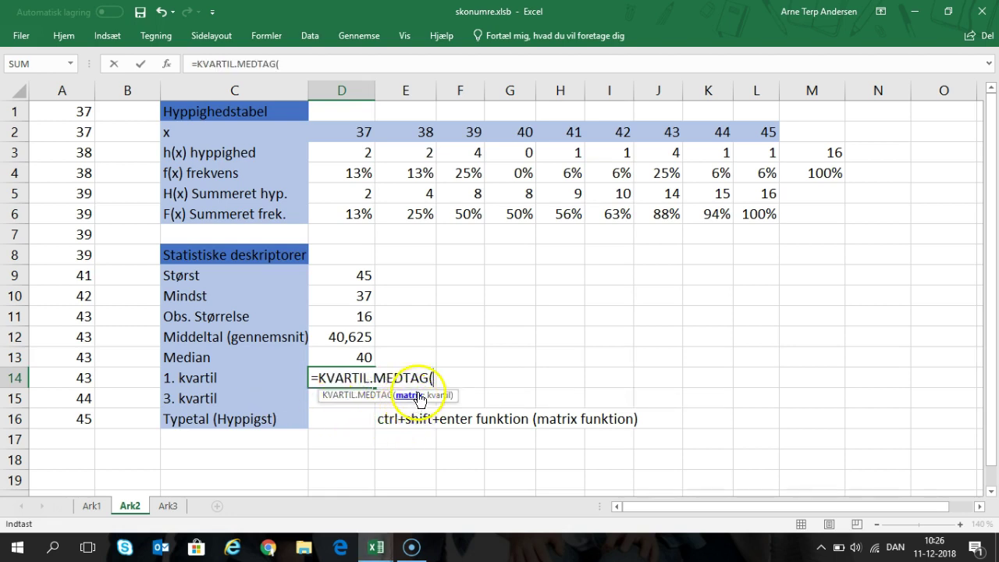
drag(63, 113, 83, 419)
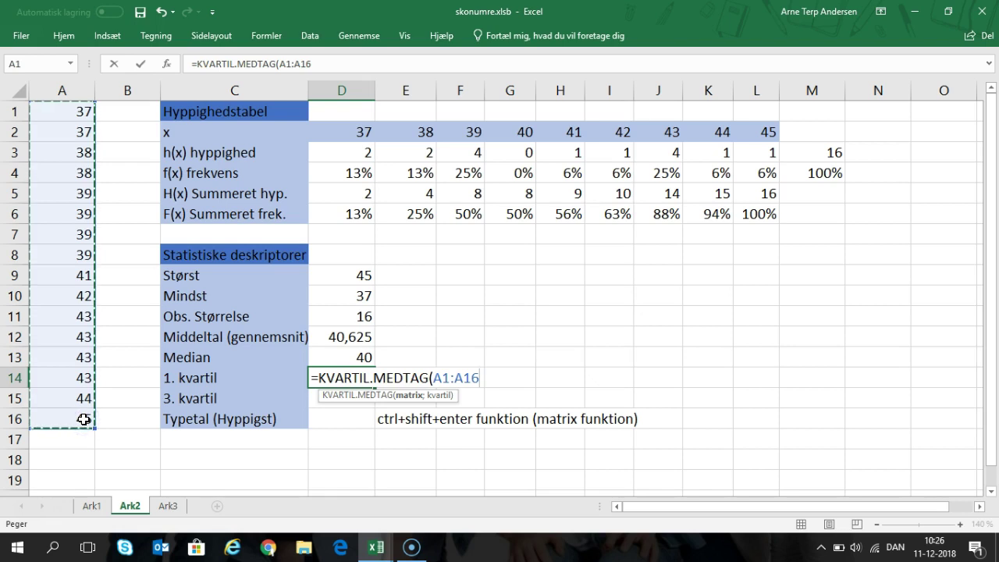
text(;)
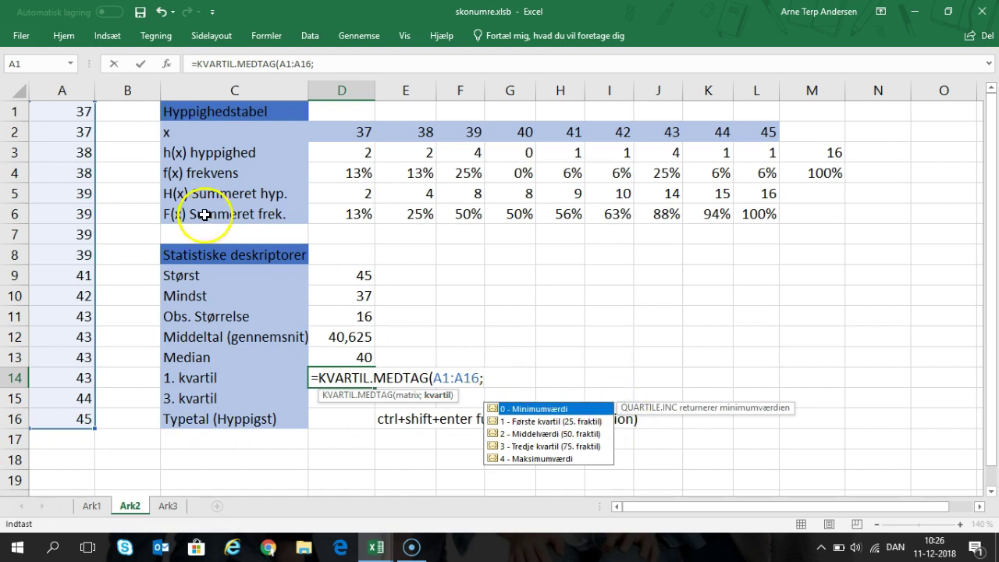
double_click(545, 425)
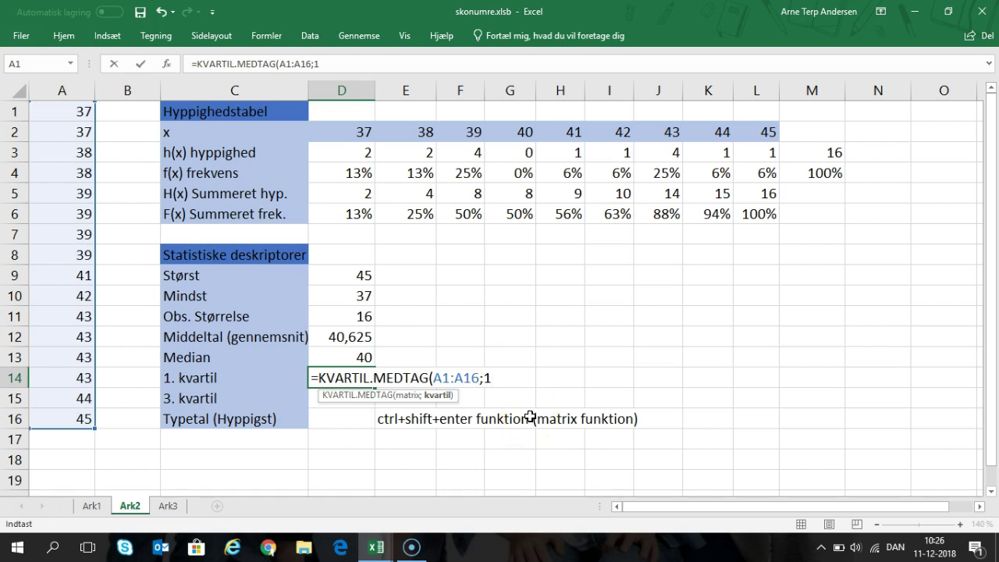
text())
key(Return)
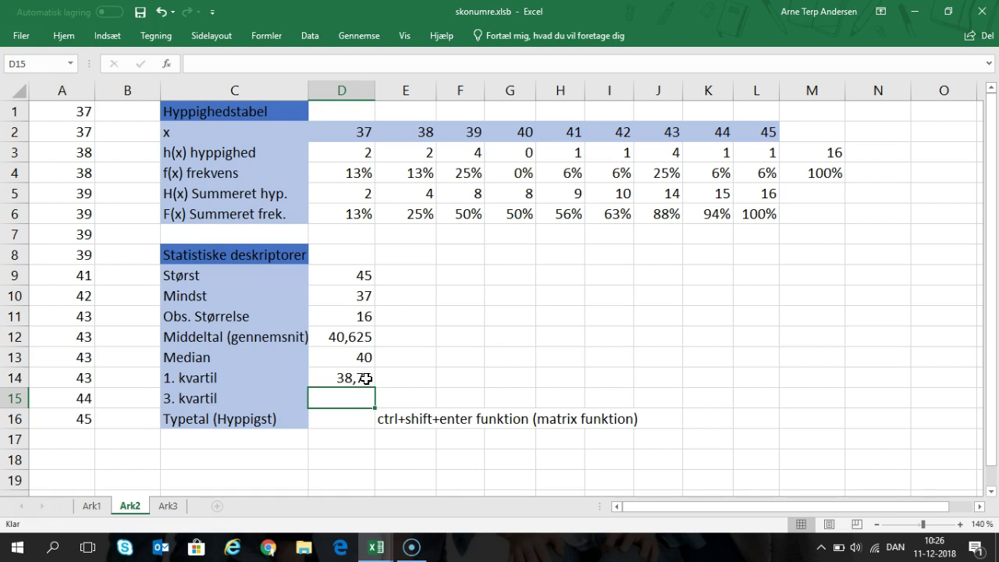
Calculate the third quartile in D15 with =KVARTIL.MEDTAG(A1:A16;3)
text(=kvar)
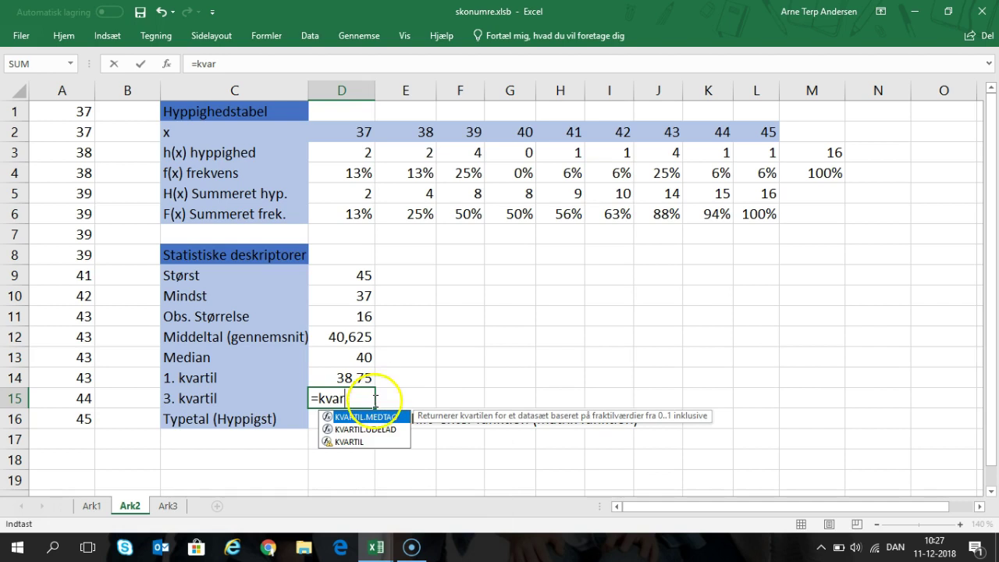
double_click(357, 418)
drag(64, 417, 62, 109)
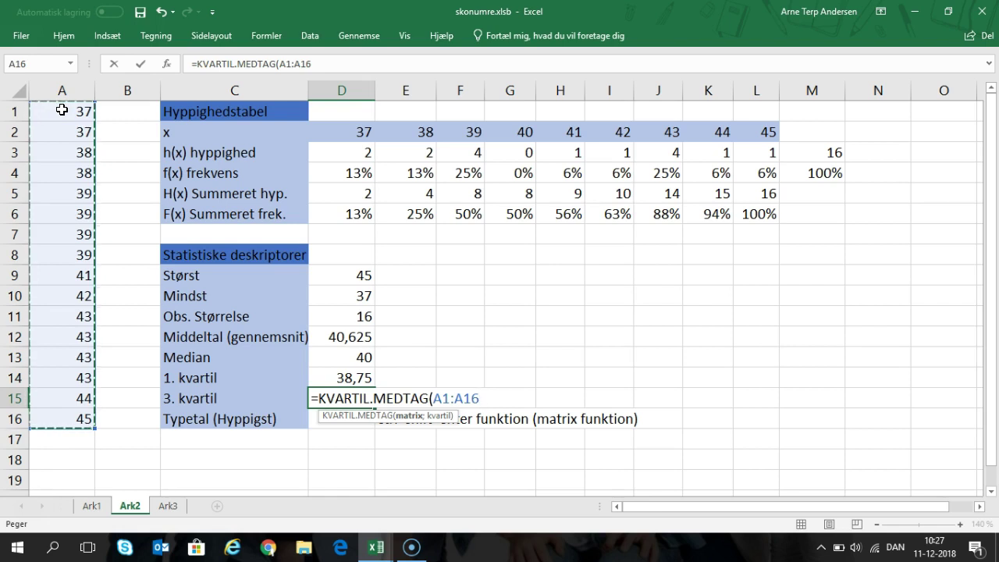
text(;)
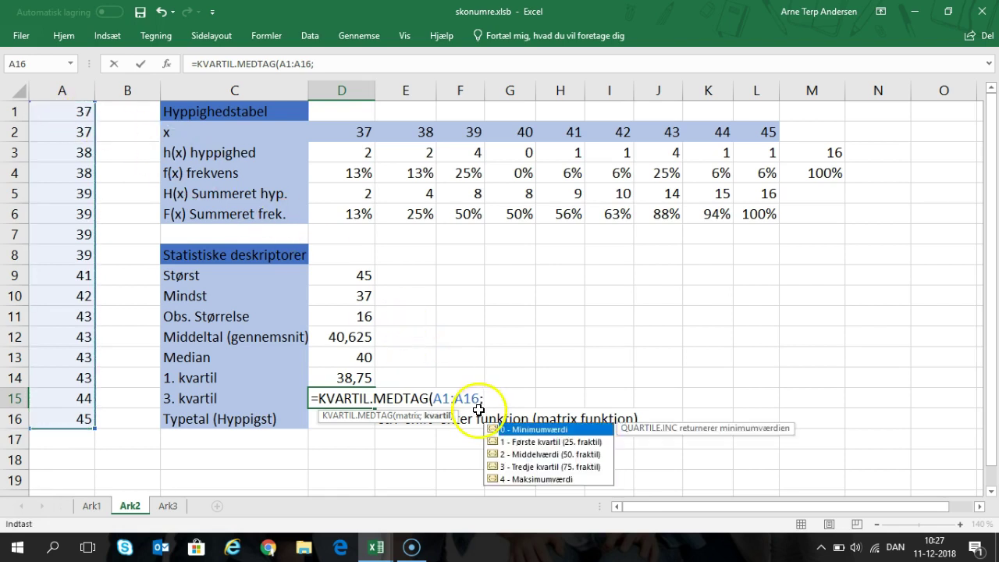
double_click(540, 467)
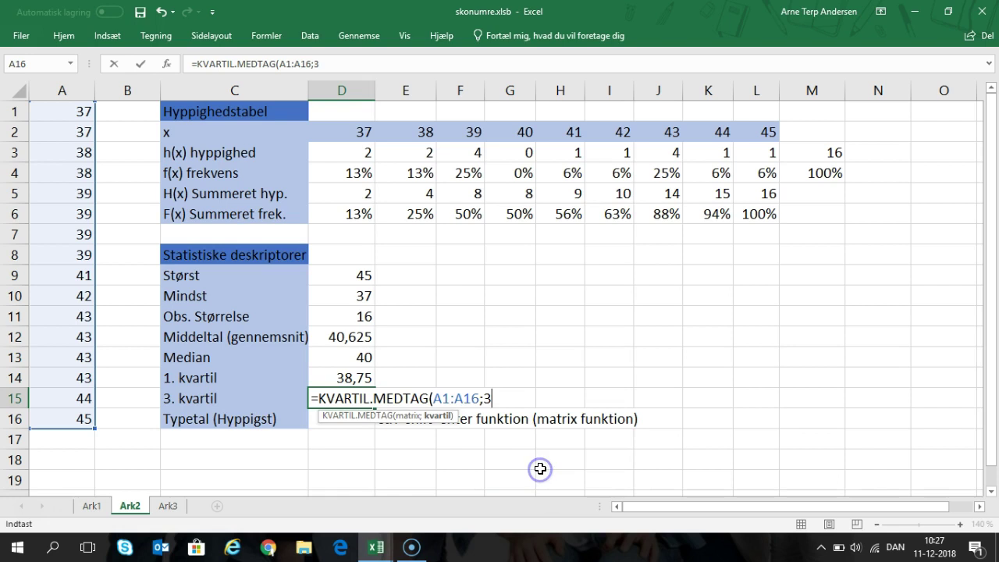
text())
key(Return)
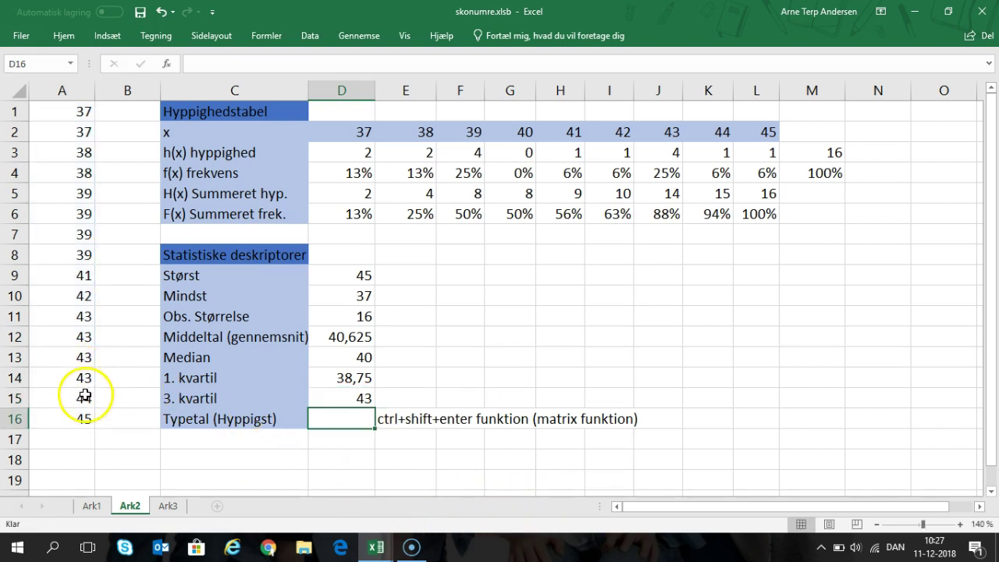
Compare the third quartile with the shoe sizes in A12:A14
click(71, 338)
drag(72, 337, 76, 375)
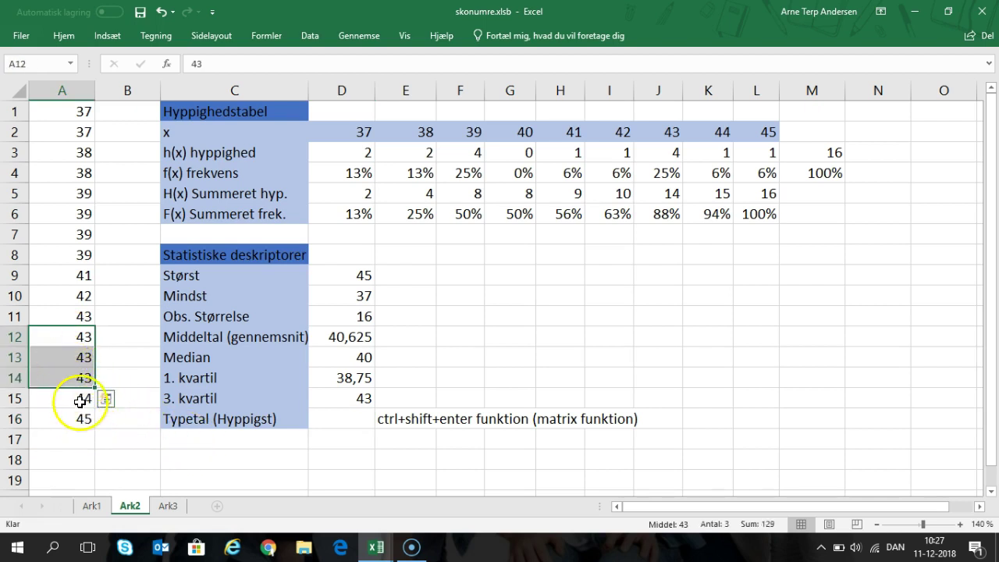
click(82, 353)
mouse_move(82, 353)
mouse_down()
mouse_move(82, 381)
mouse_move(81, 357)
mouse_up()
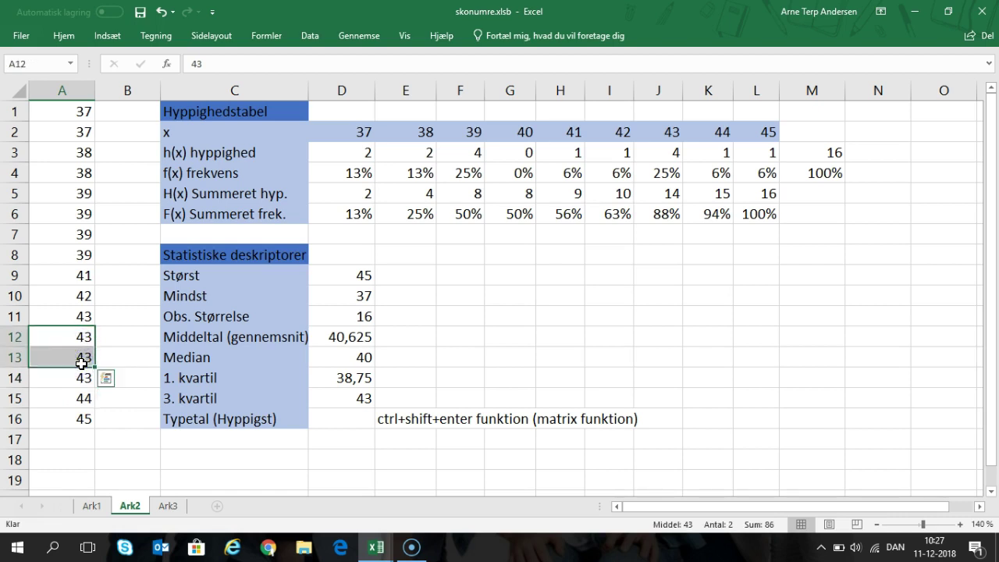
click(363, 419)
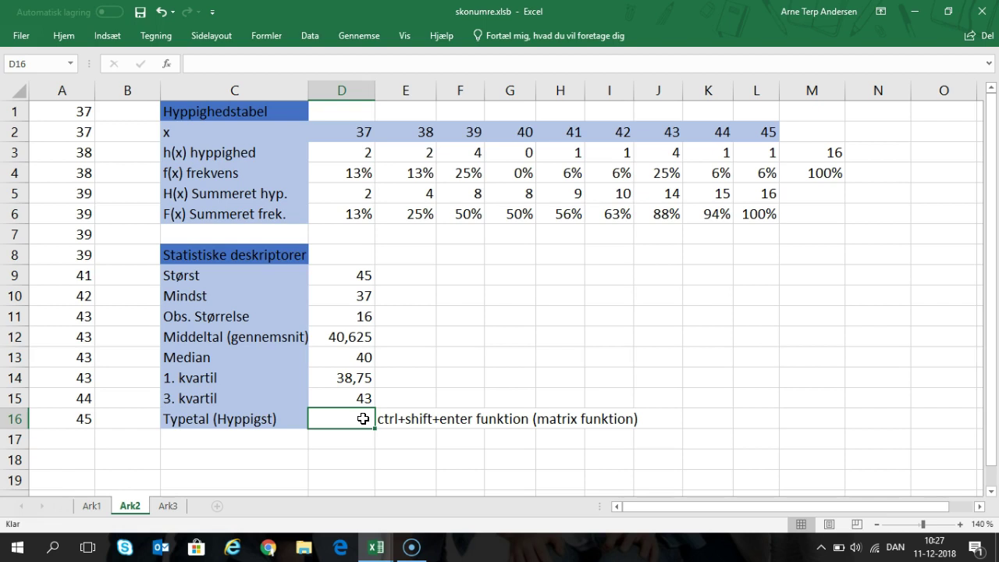
click(363, 419)
text(=hy)
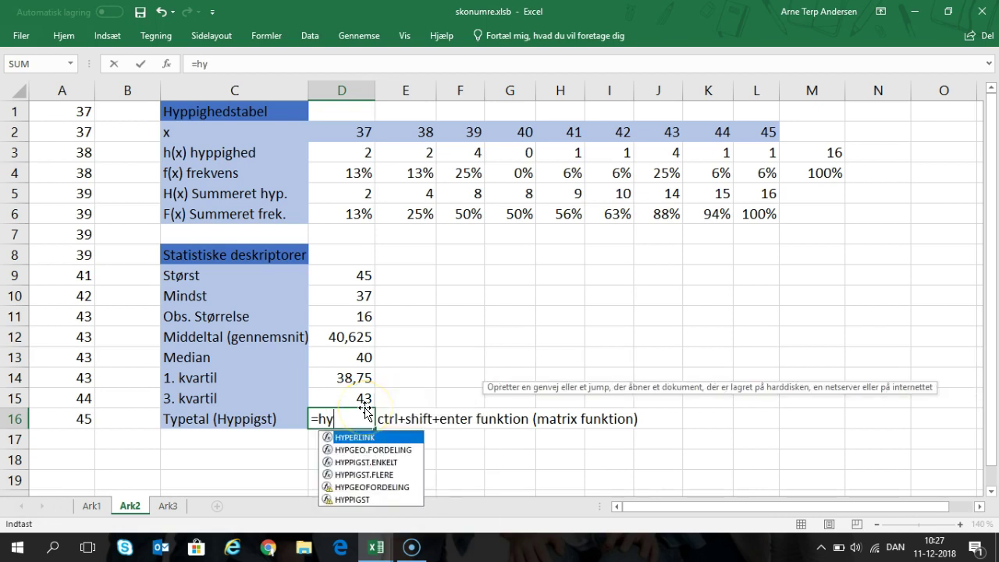
text(ppi)
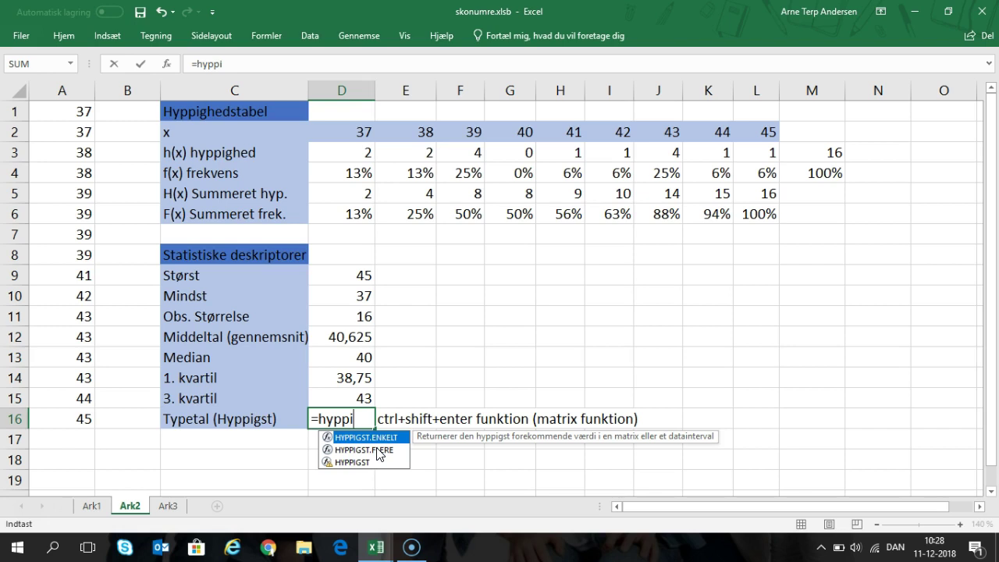
key(BackSpace)
key(BackSpace)
key(BackSpace)
key(BackSpace)
key(BackSpace)
key(BackSpace)
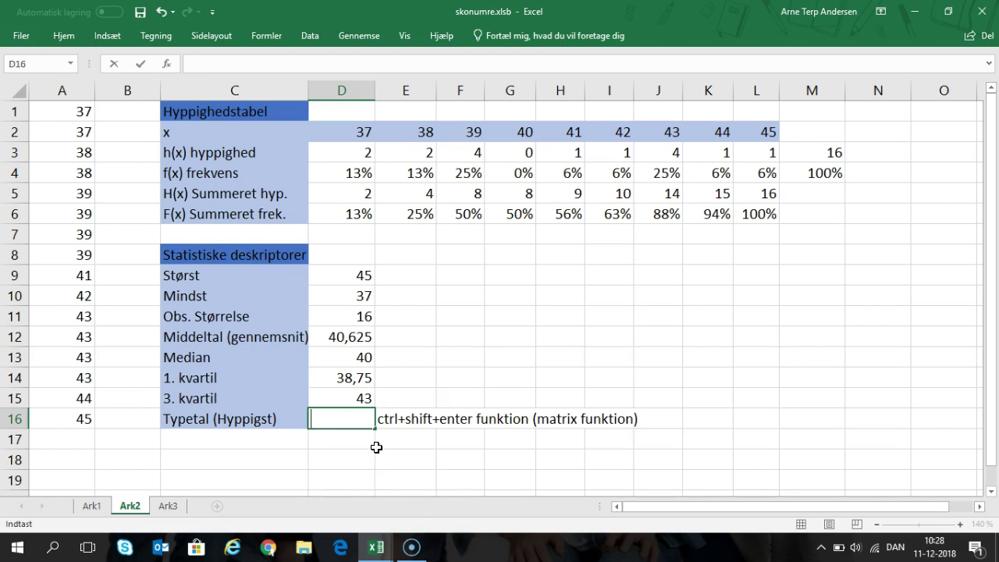
key(Return)
Calculate the modes of the shoe sizes in D16:D19 with the array formula =HYPPIGST.FLERE(A1:A16)
drag(348, 414, 357, 480)
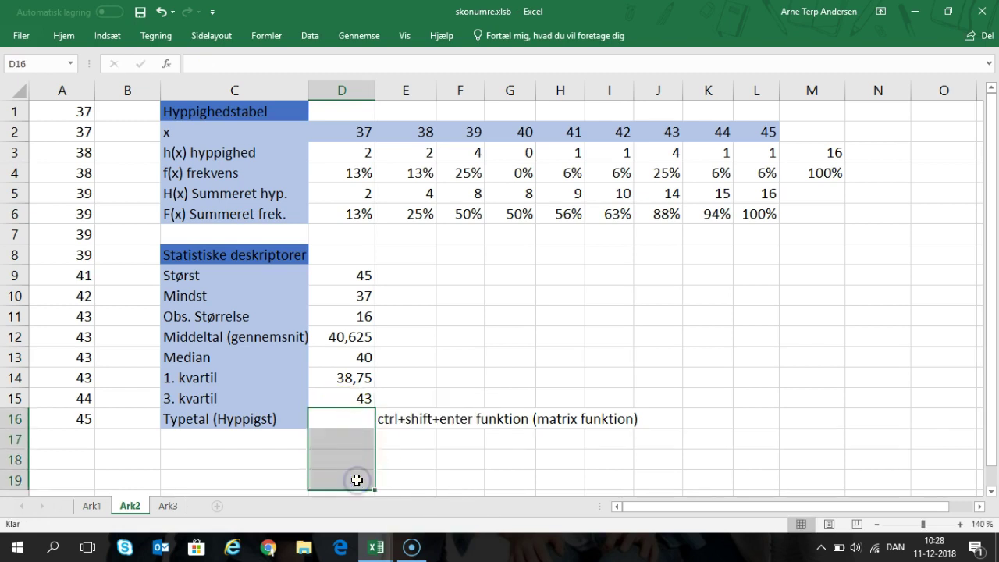
text(b)
key(BackSpace)
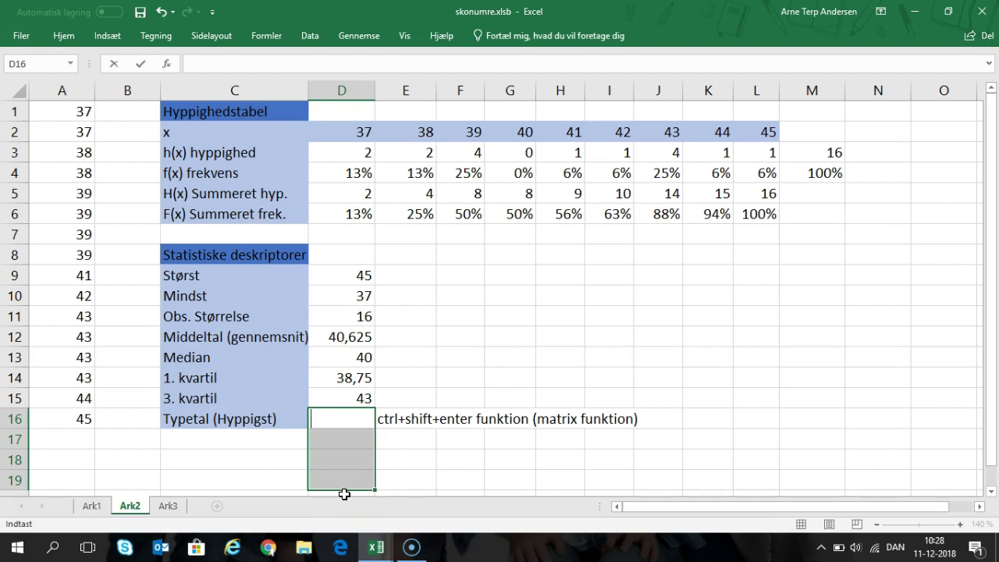
text(=hy)
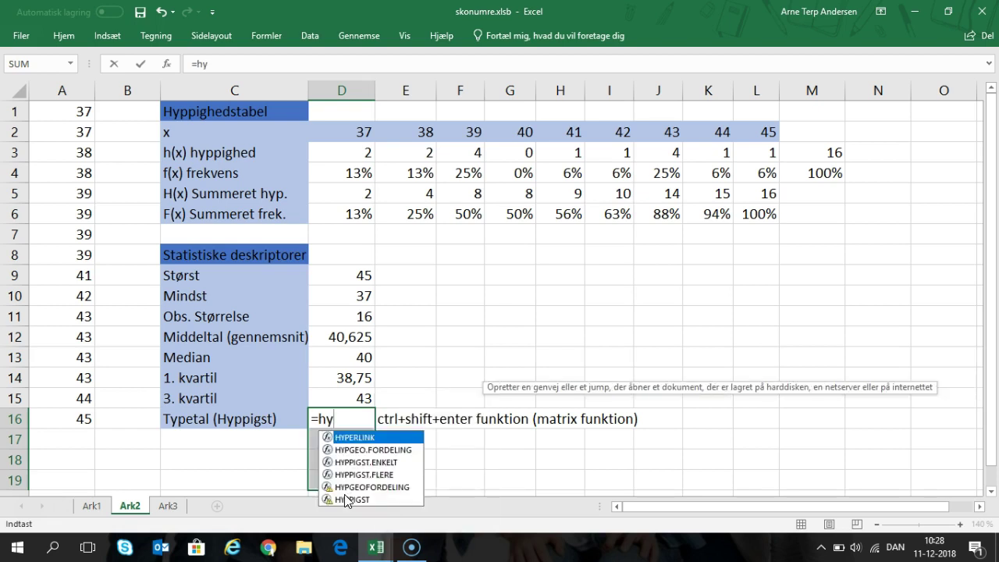
text(pp)
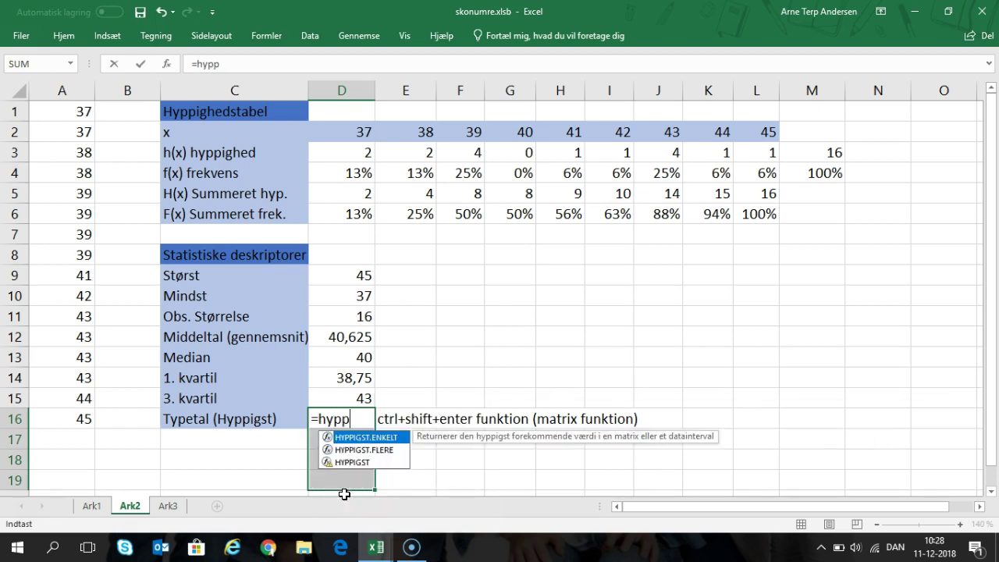
double_click(377, 451)
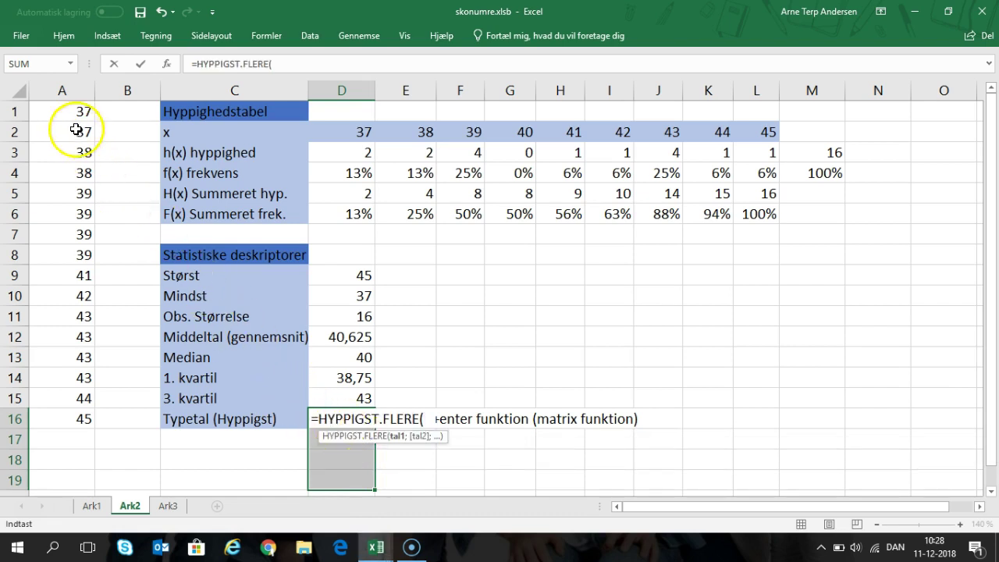
drag(75, 109, 88, 427)
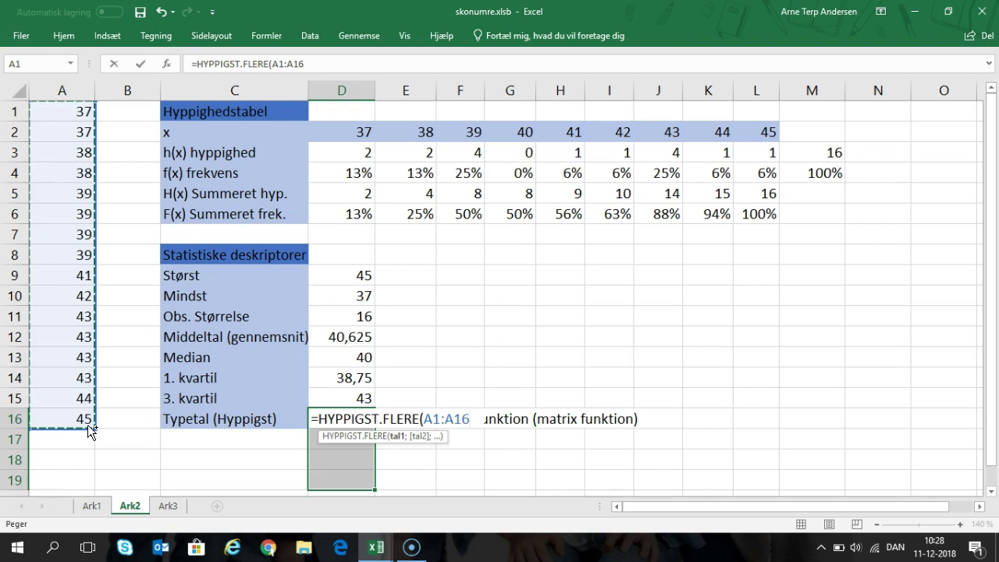
text())
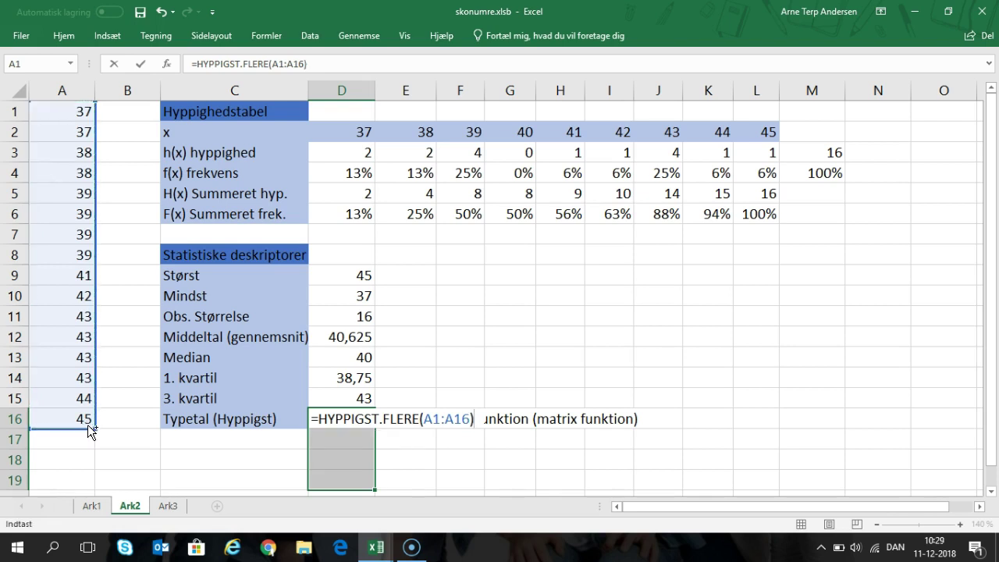
key(ctrl+shift+Return)
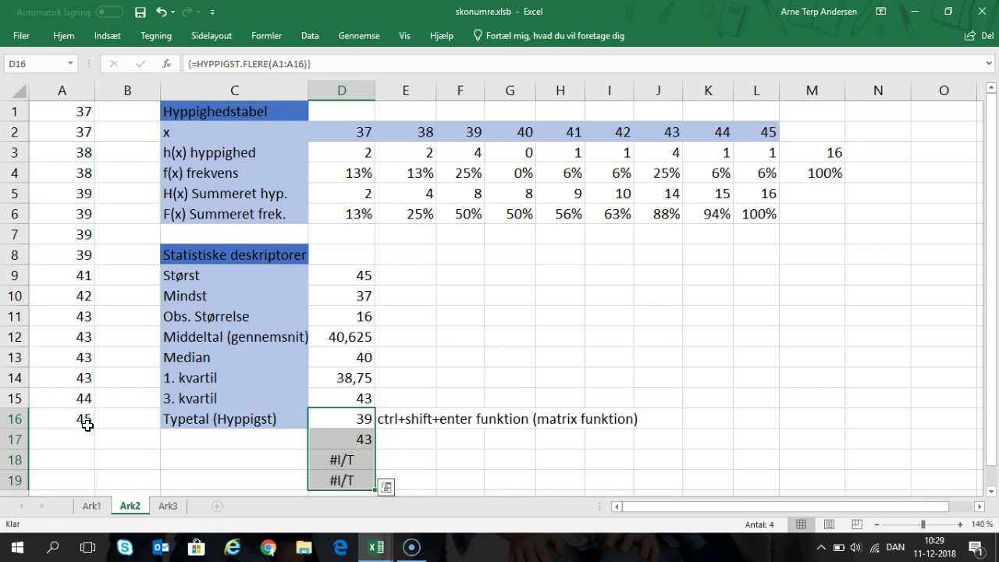
Inspect the array formula in D16, discard the edit, and compare it with the matrix function note in E16
double_click(345, 418)
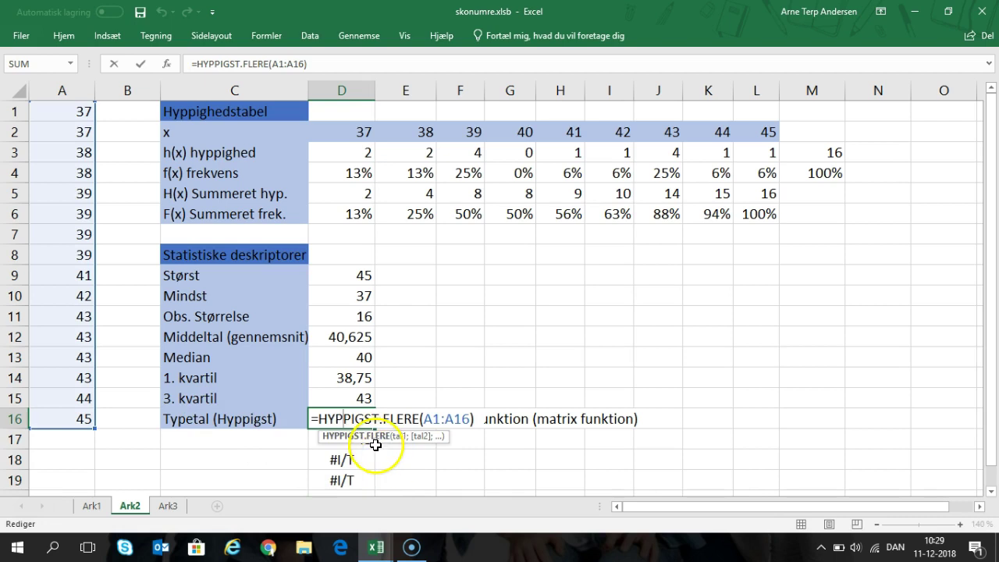
key(Return)
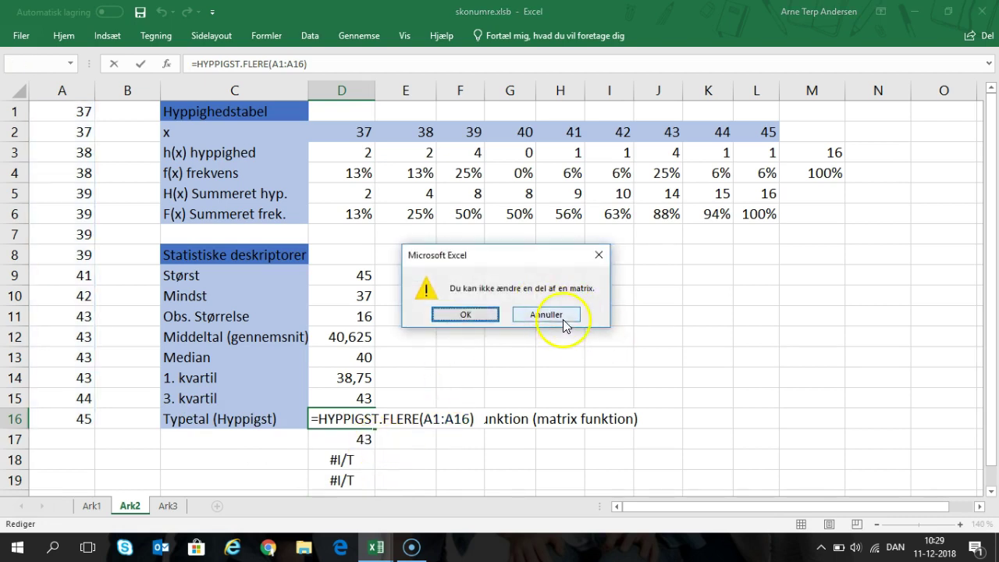
click(563, 318)
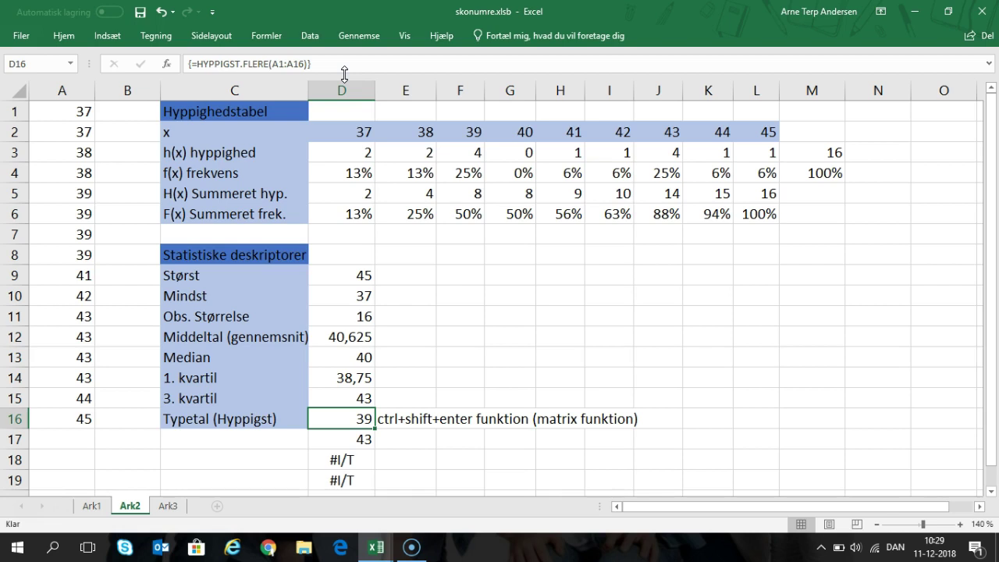
key(Right)
key(Left)
key(Right)
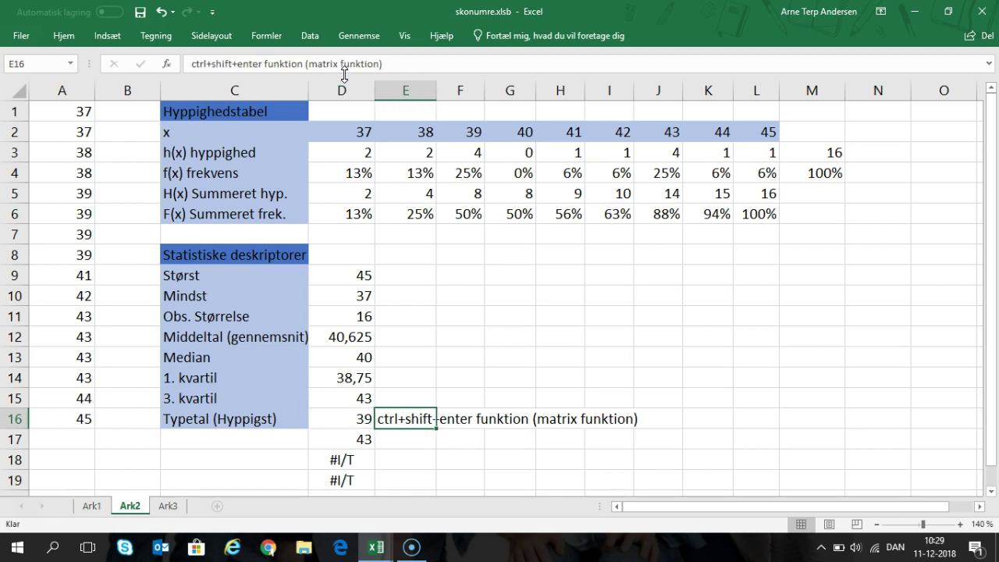